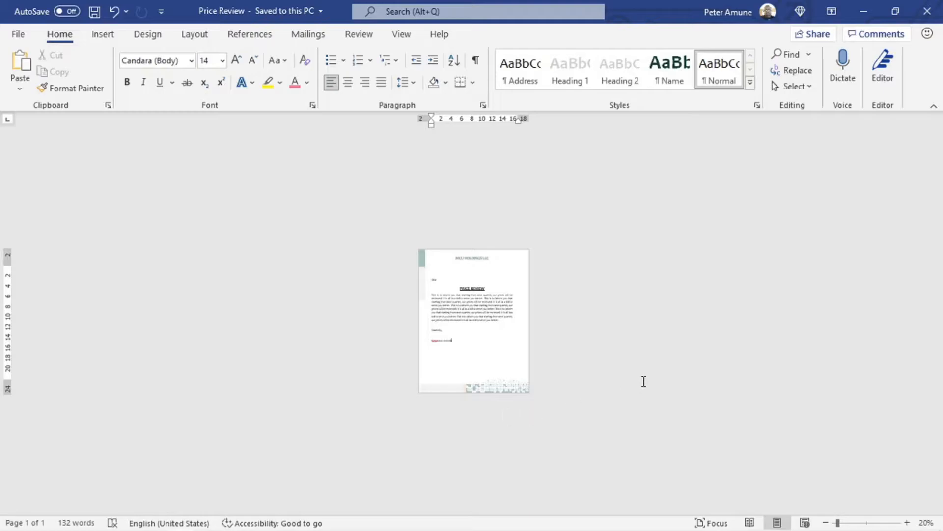
Step: Switch from the Price Review letter to the MyAddressBook workbook in Excel
mouse_move(175, 529)
click(207, 500)
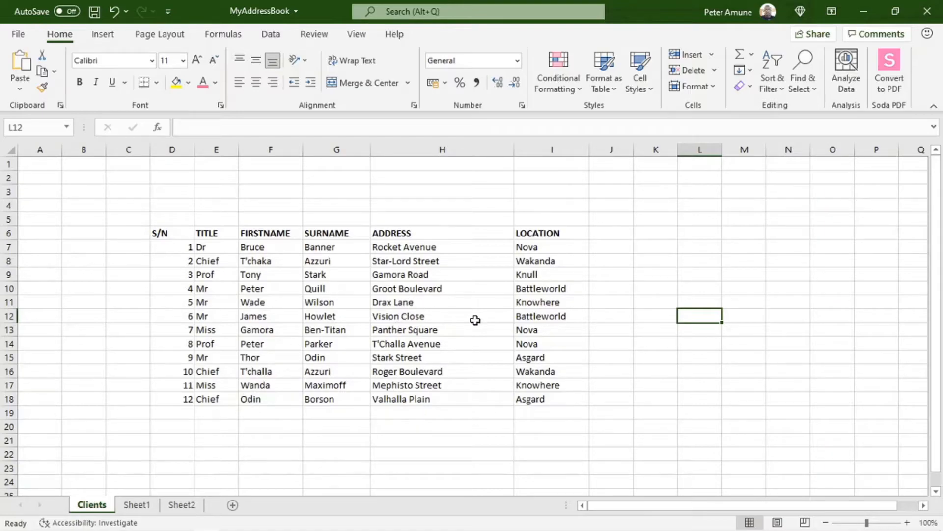
Step: Minimize Excel after reviewing the 12 client records to return to the Word letter
click(861, 16)
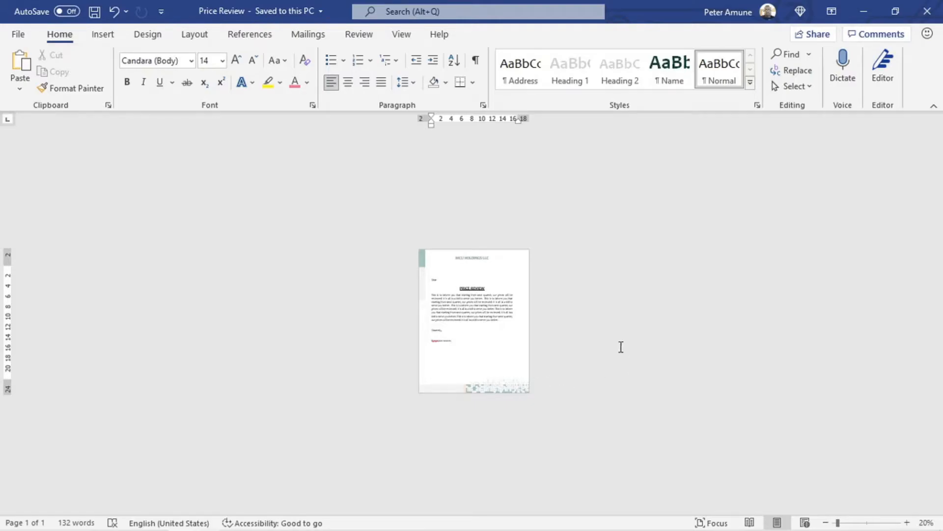
Step: Scroll to the top of the letter and put the cursor on the blank line above Dear
ctrl+scroll(533, 347, up, 5)
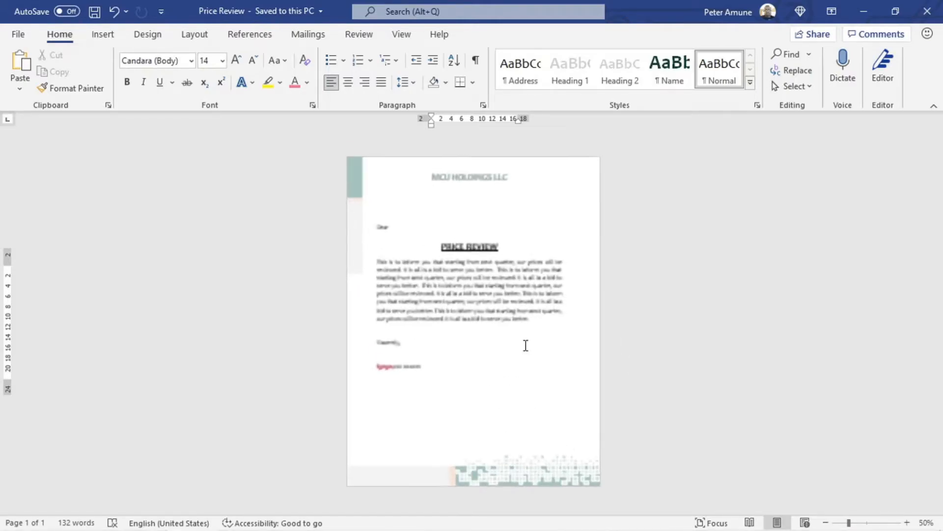
ctrl+scroll(526, 345, up, 1)
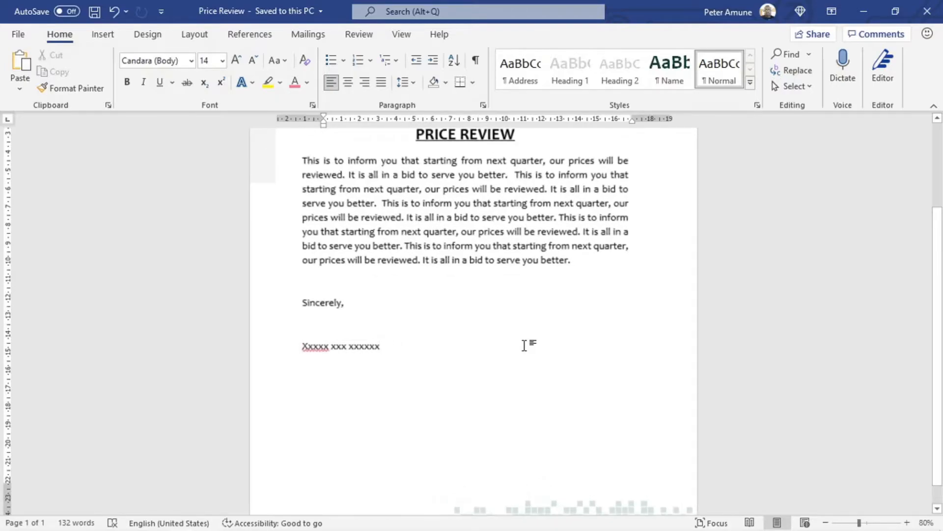
scroll(506, 288, up, 5)
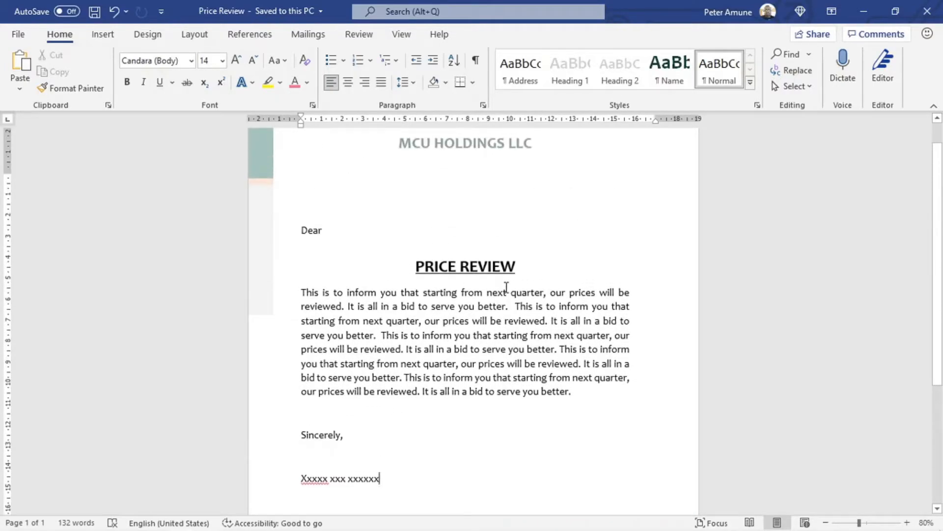
scroll(506, 288, up, 1)
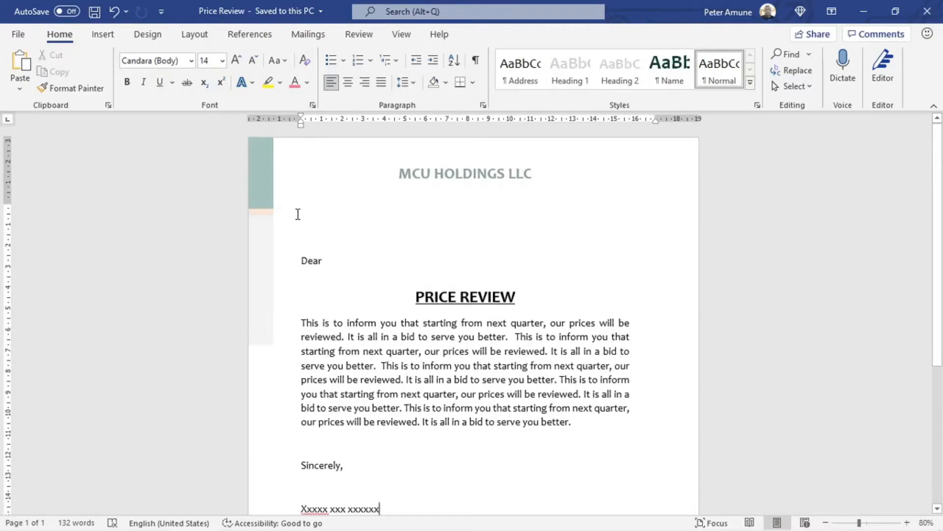
click(377, 229)
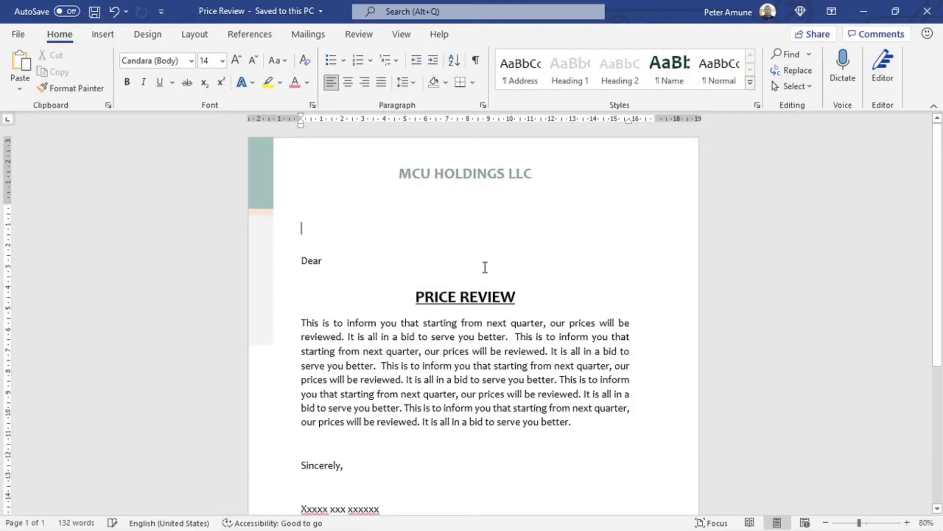
click(329, 261)
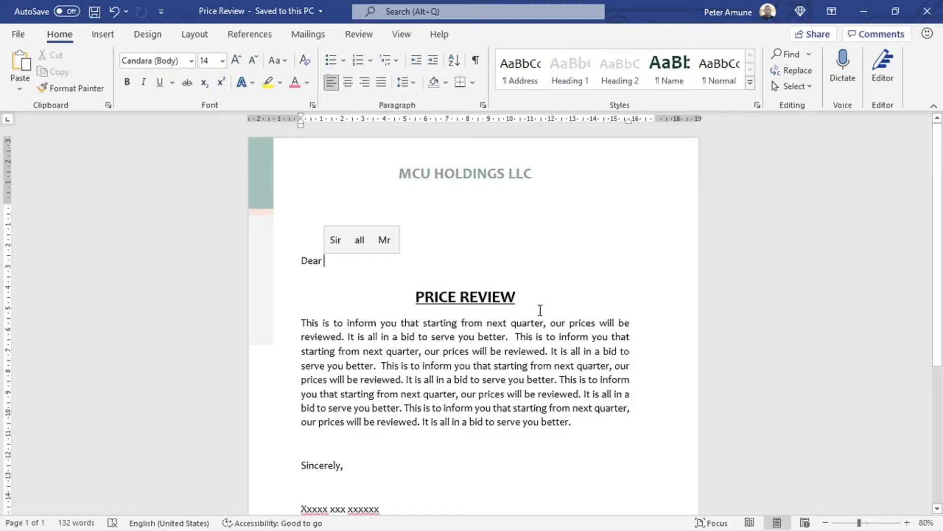
click(307, 216)
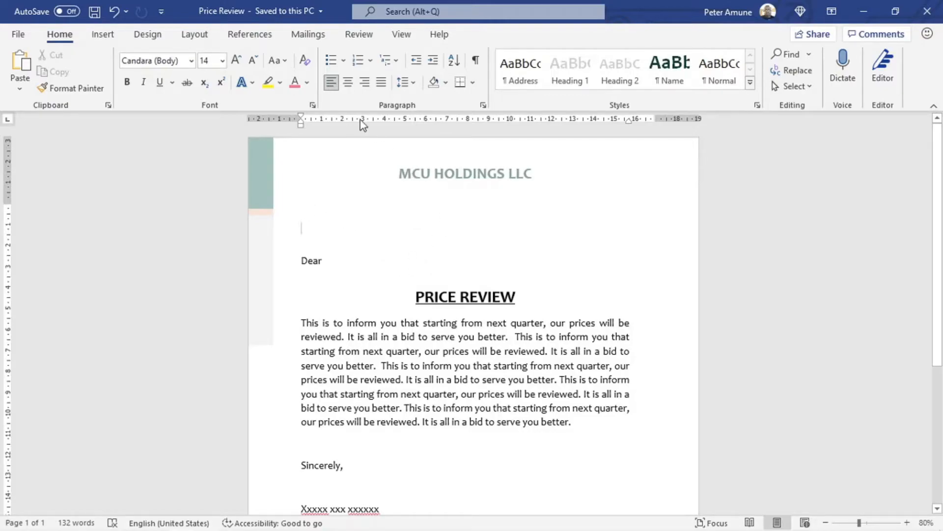
Step: Launch the Step-by-Step Mail Merge Wizard from Mailings, keeping Letters as the document type
click(312, 34)
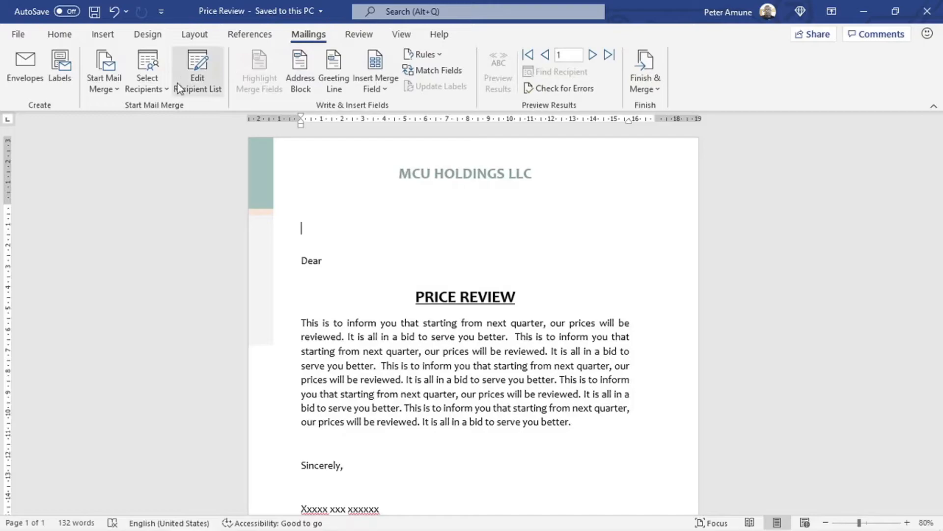
click(117, 89)
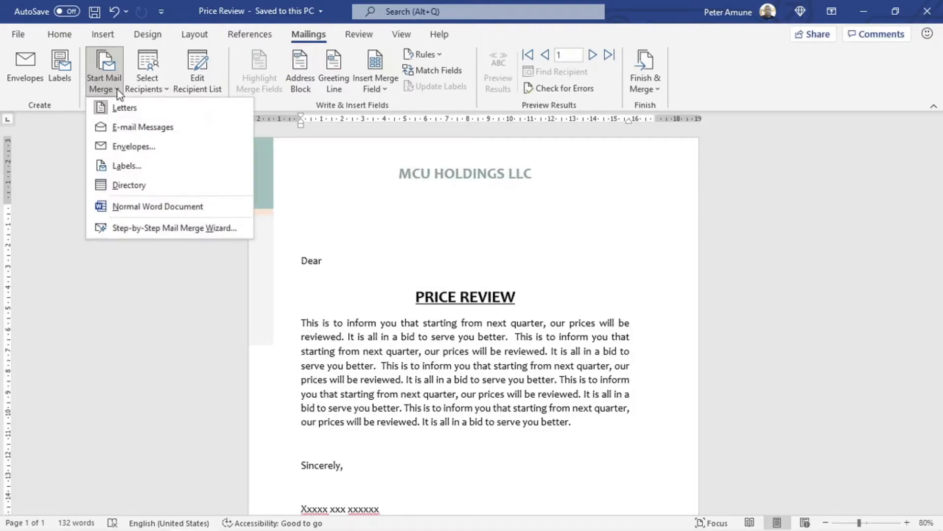
click(125, 229)
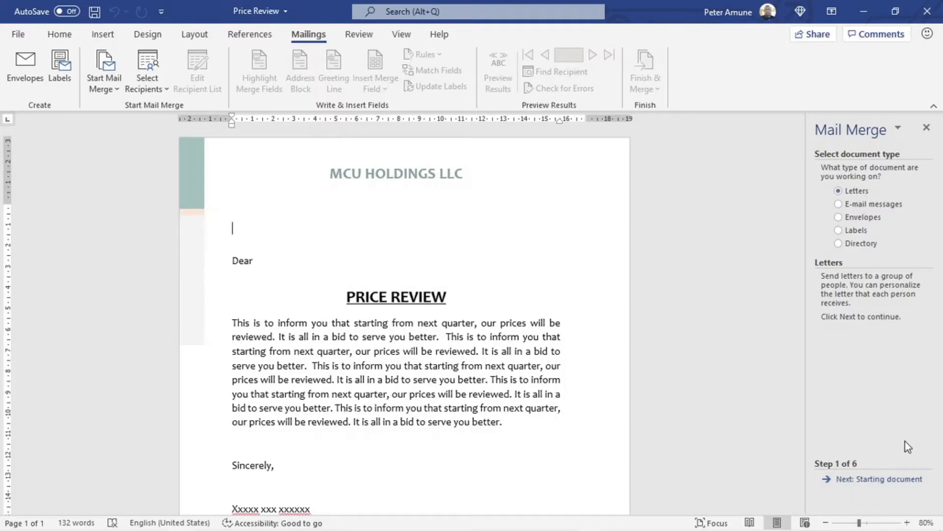
Step: Use the current letter as the starting document and browse for an existing recipient list
click(850, 483)
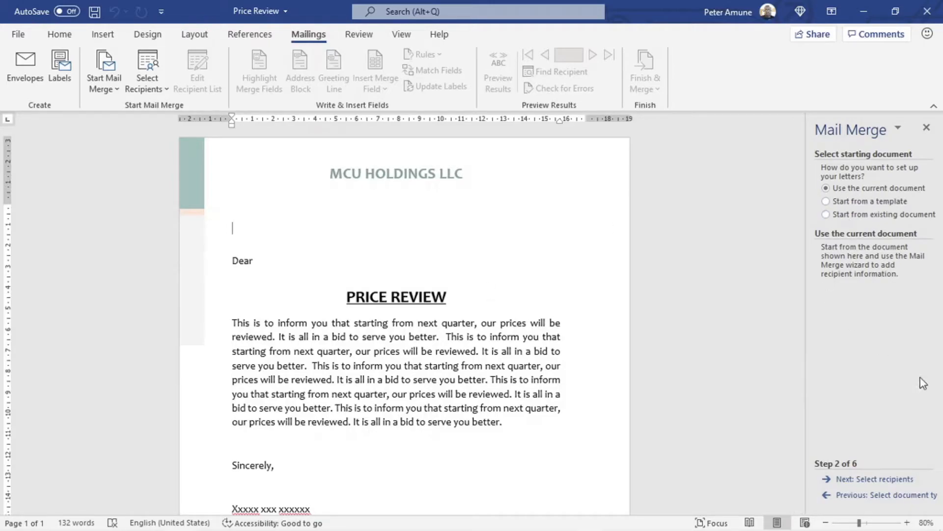
click(880, 479)
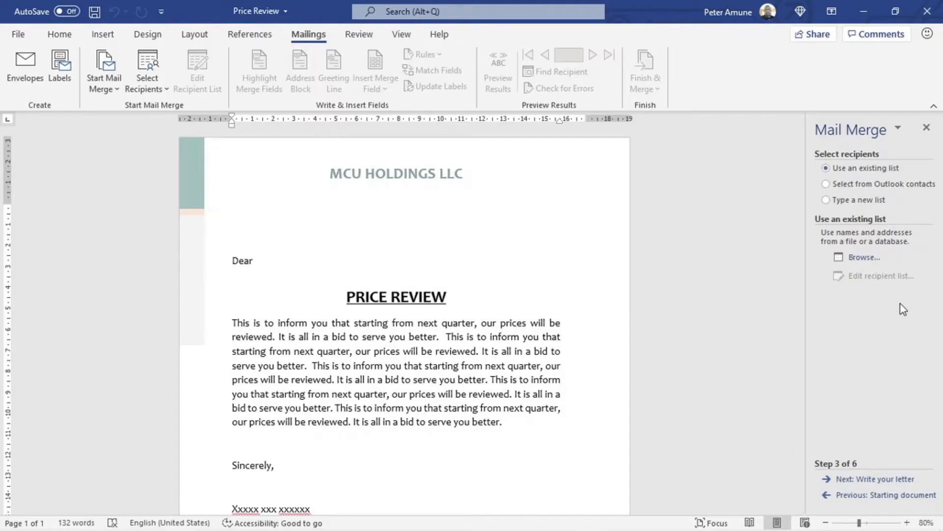
click(861, 258)
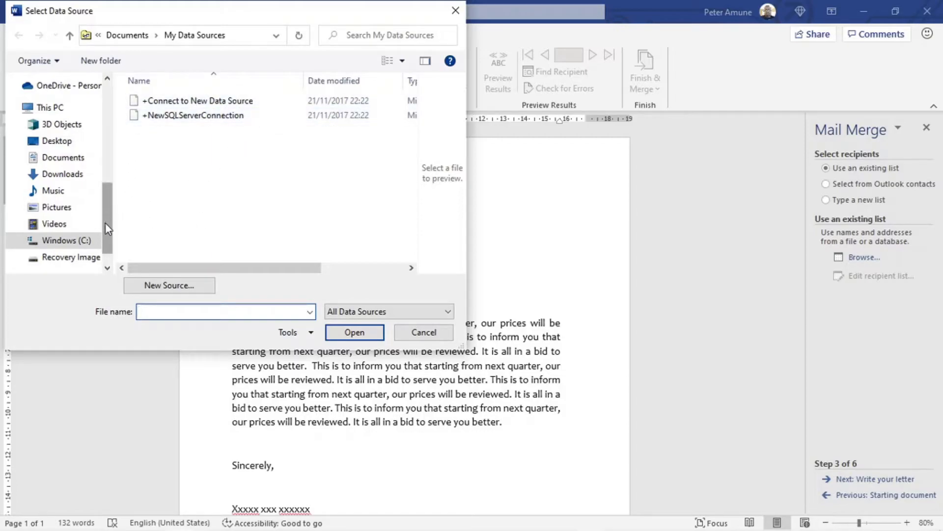
Step: Open MyAddressBook from the APP TIPS > MICROSOFT folder as the recipient data source
drag(104, 226, 116, 123)
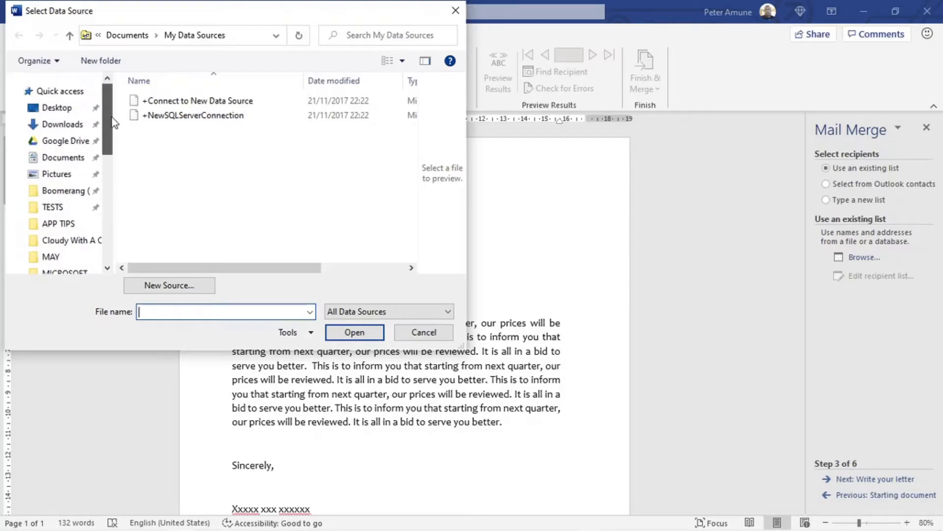
click(43, 226)
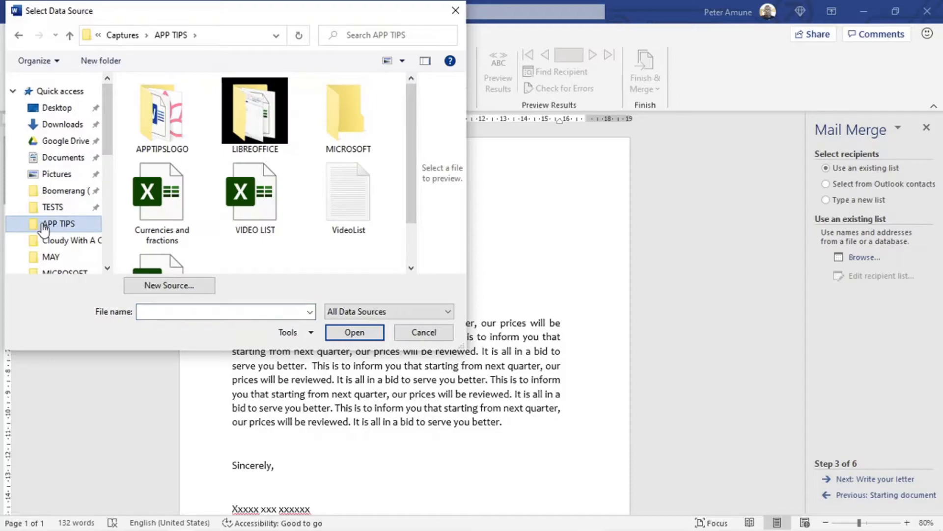
double_click(360, 135)
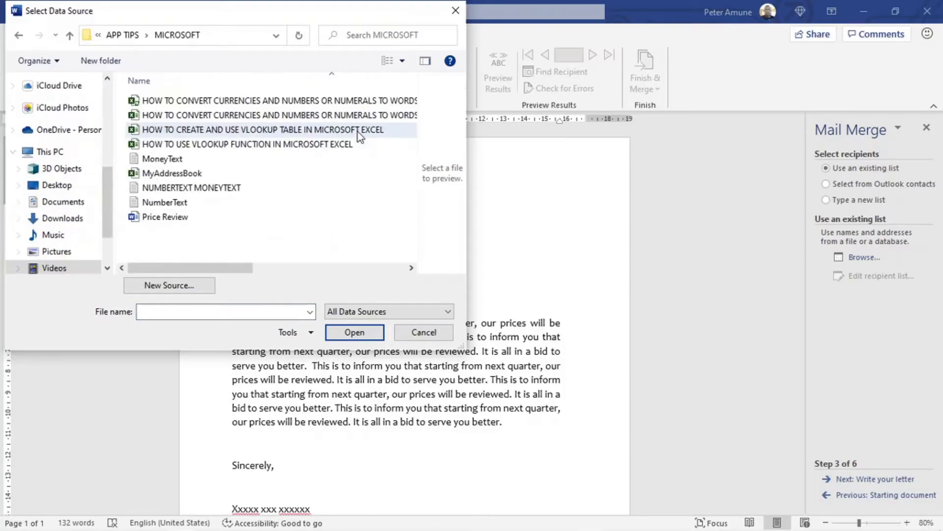
click(147, 174)
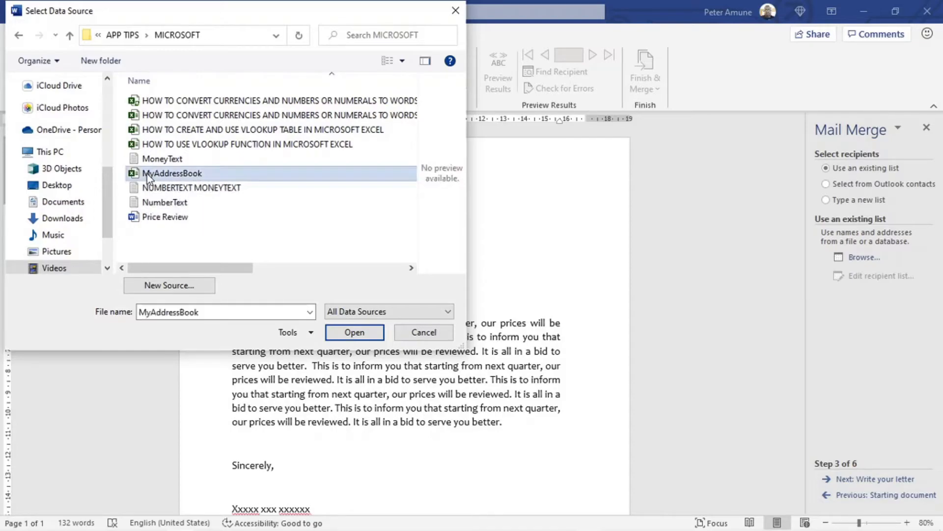
click(352, 333)
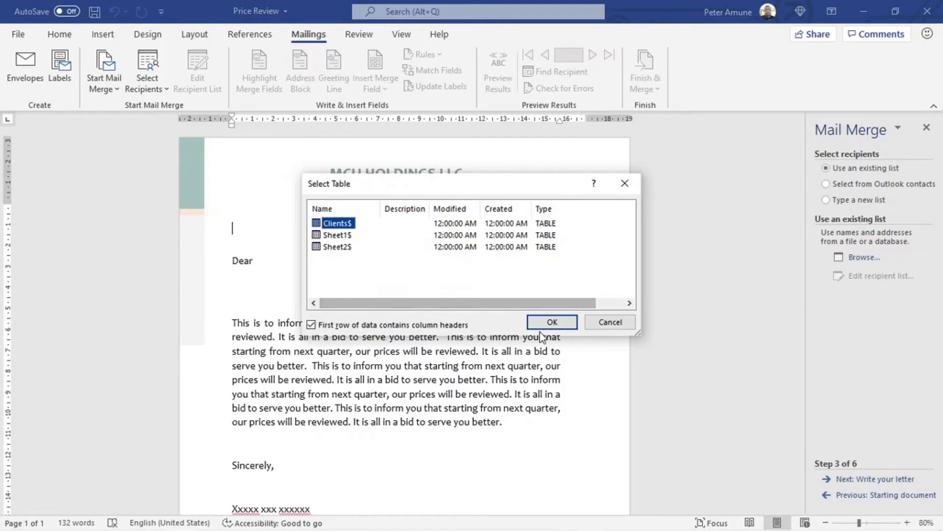
Step: Pick the Clients$ table and accept all twelve recipients in the Mail Merge Recipients list
click(558, 327)
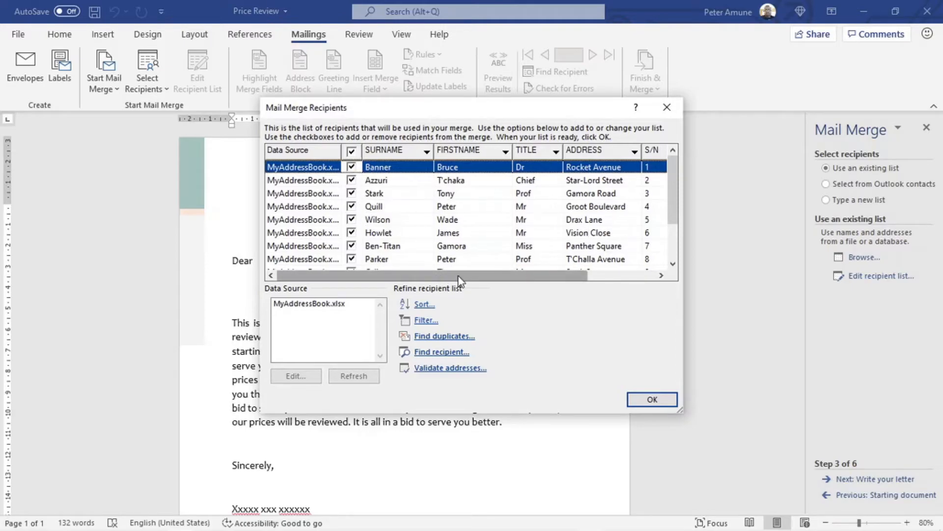
drag(440, 276, 549, 281)
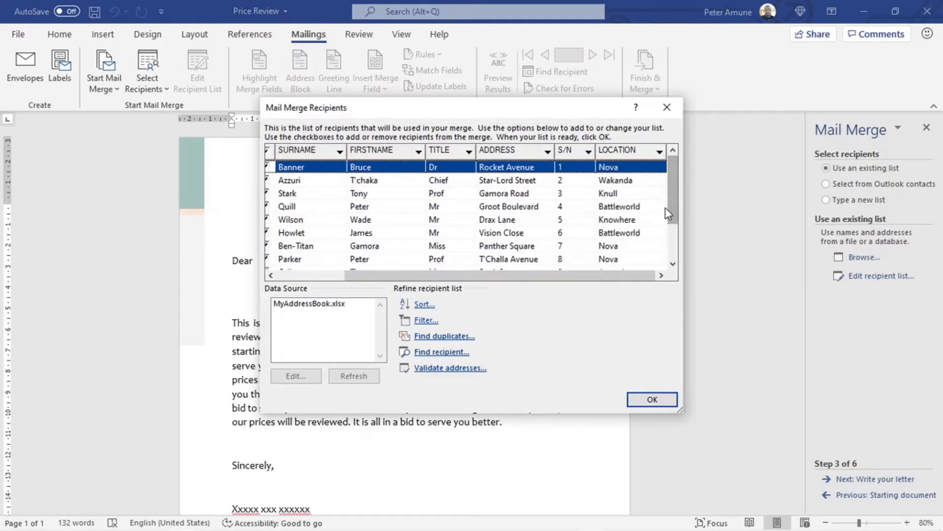
drag(673, 190, 674, 251)
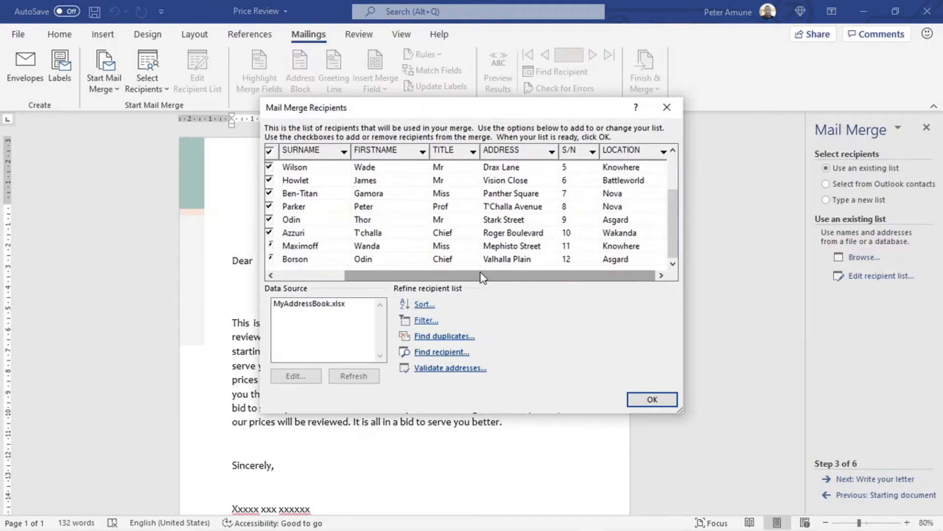
drag(482, 275, 405, 273)
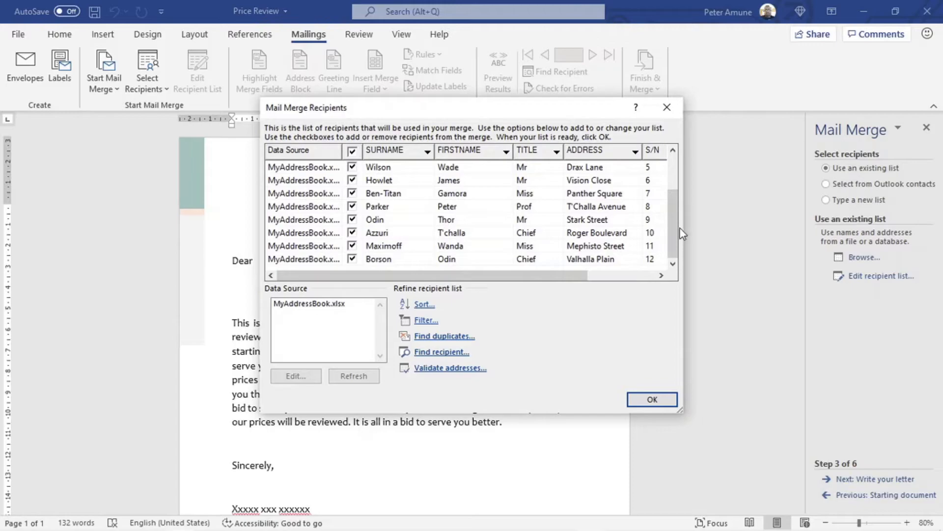
drag(668, 240, 667, 205)
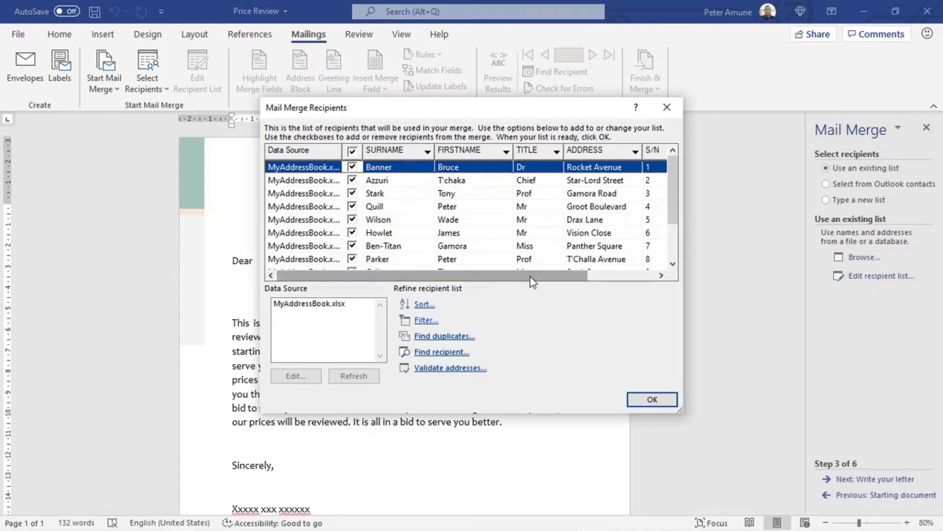
mouse_move(521, 279)
mouse_down()
mouse_move(624, 289)
mouse_move(511, 279)
mouse_move(518, 285)
mouse_up()
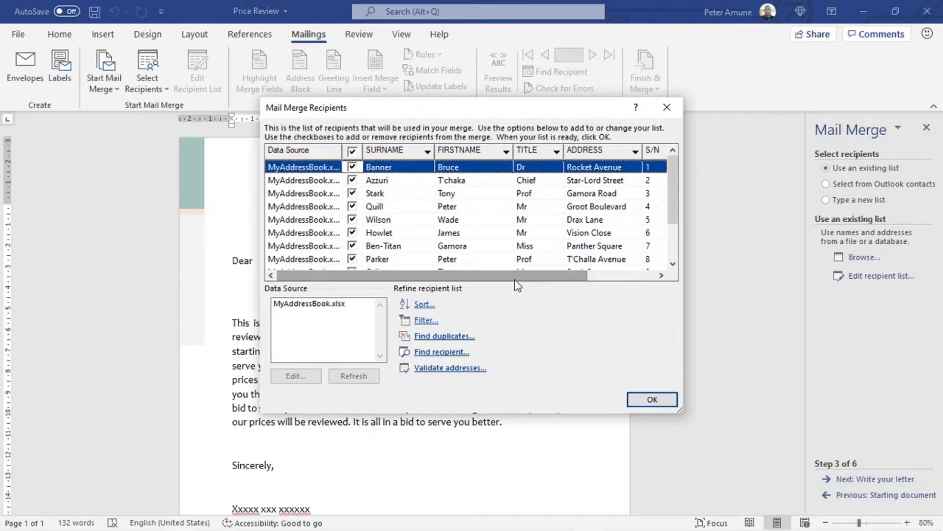
click(653, 399)
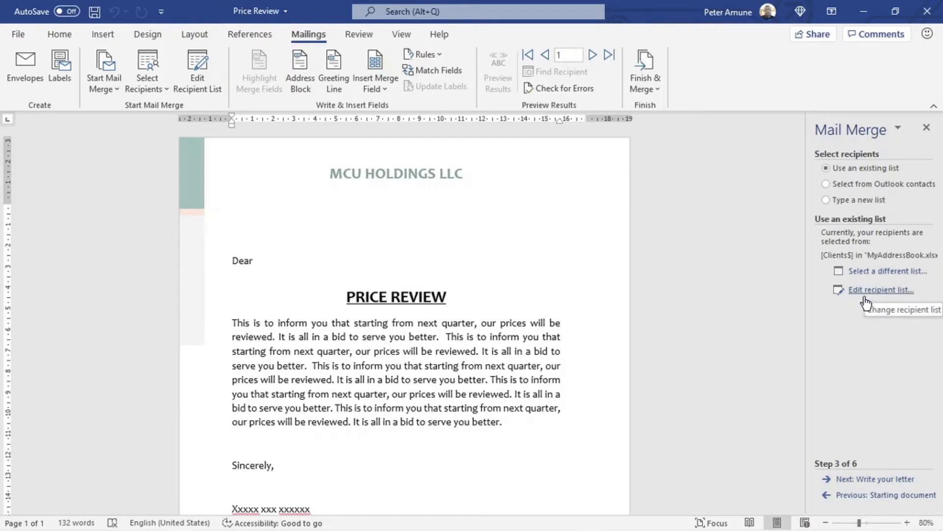
Step: Advance to step 4, Write your letter, and open the More items field list
click(893, 480)
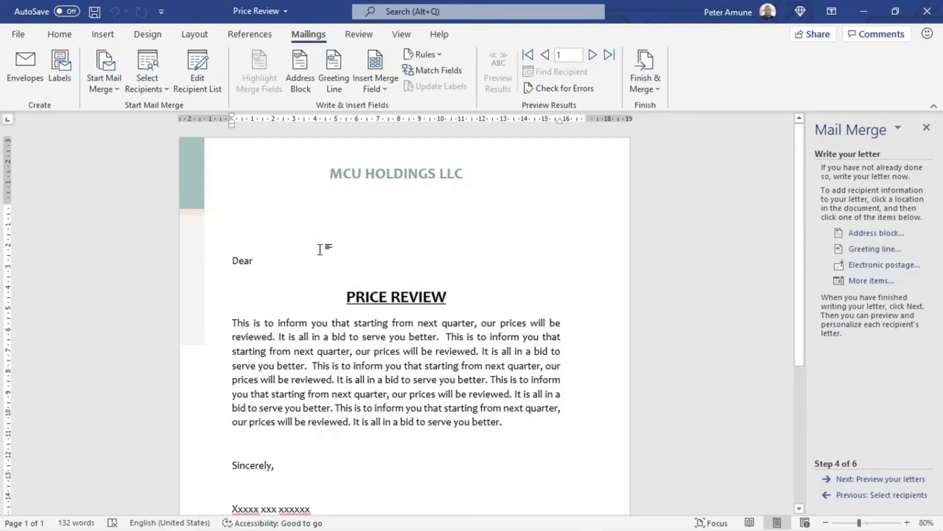
click(870, 283)
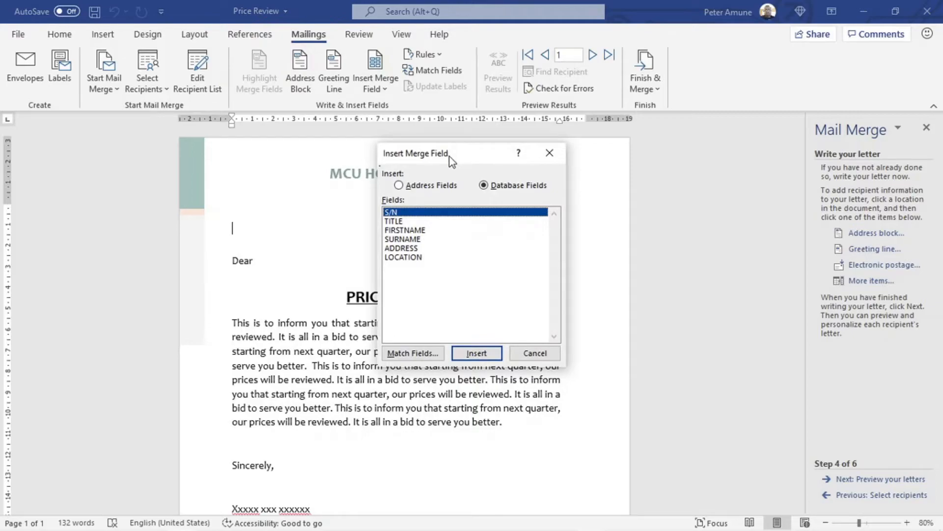
Step: Insert the «ADDRESS» merge field on the line above Dear
drag(454, 155, 592, 133)
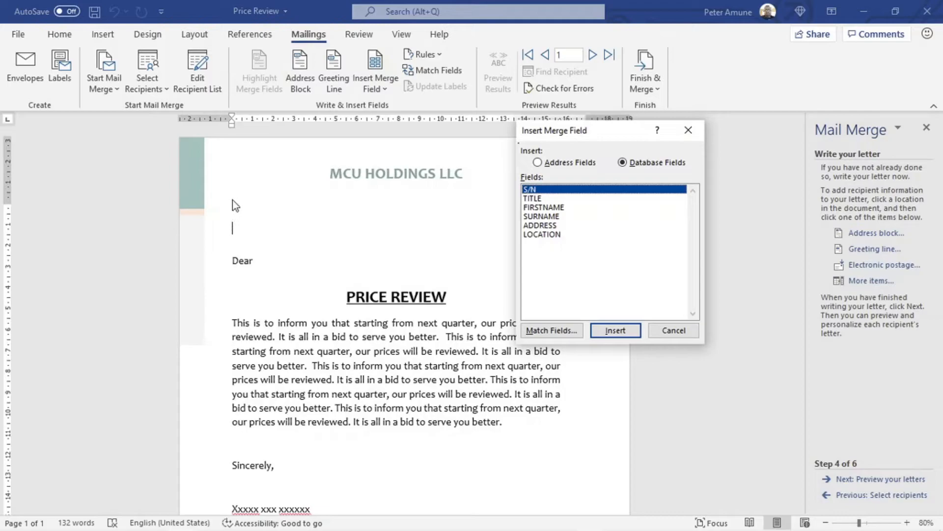
click(540, 226)
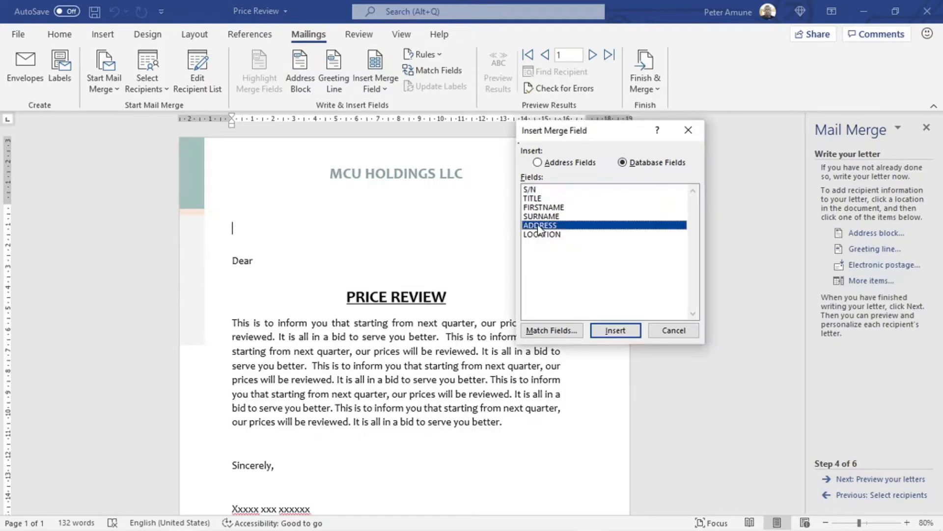
click(615, 331)
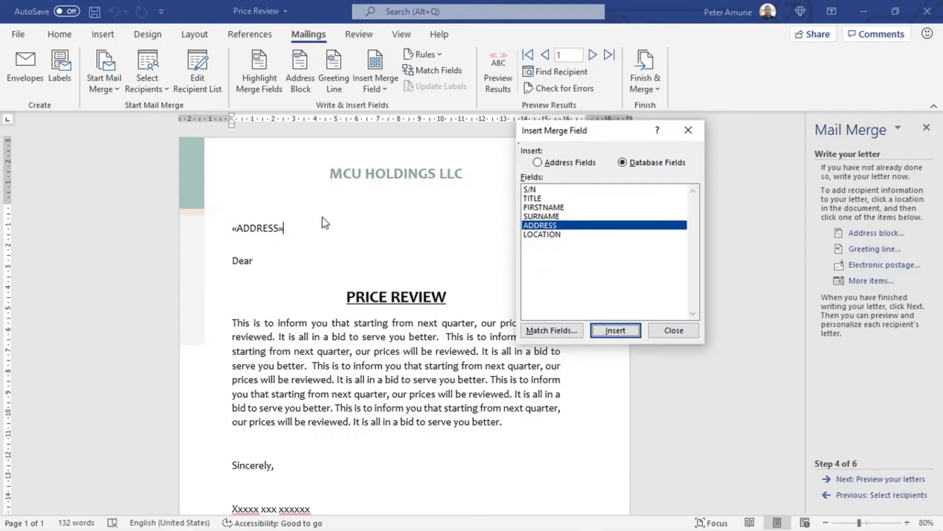
Step: Add a blank line under «ADDRESS» and remove the space after both paragraphs
click(676, 333)
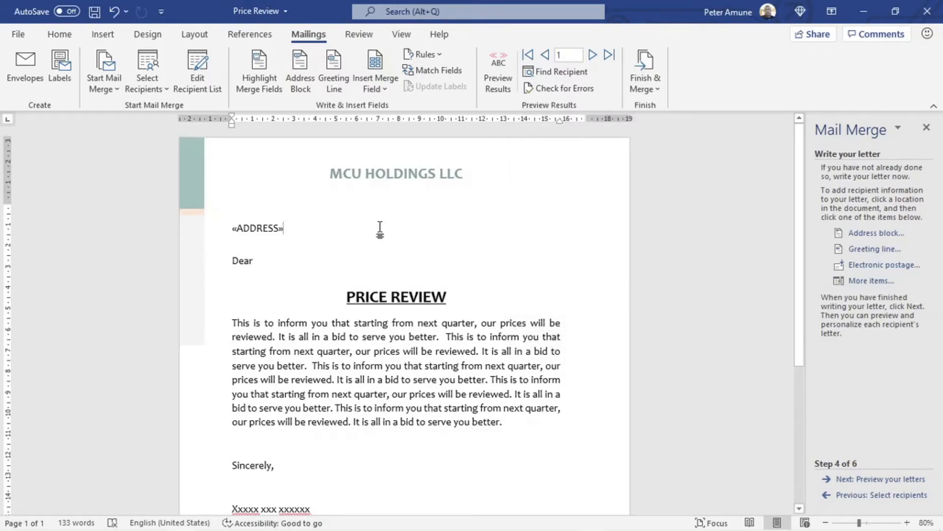
key(Return)
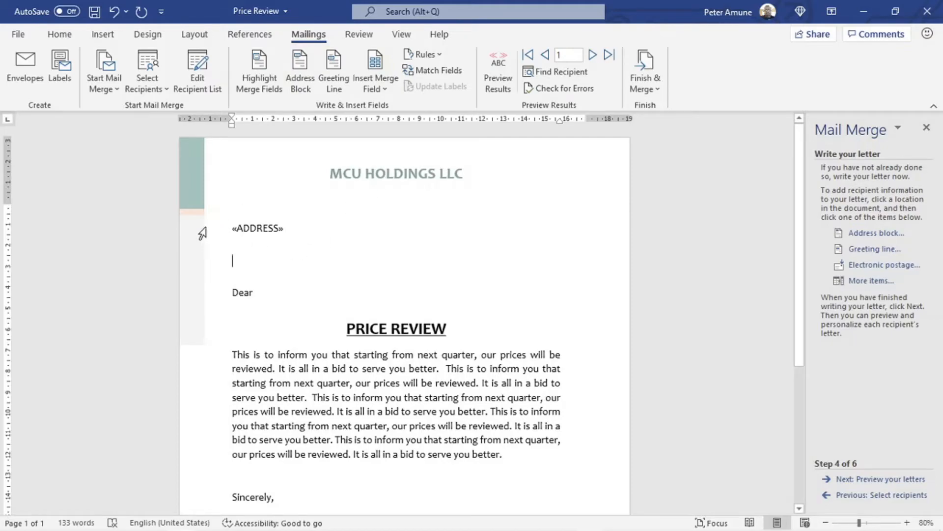
drag(205, 231, 206, 271)
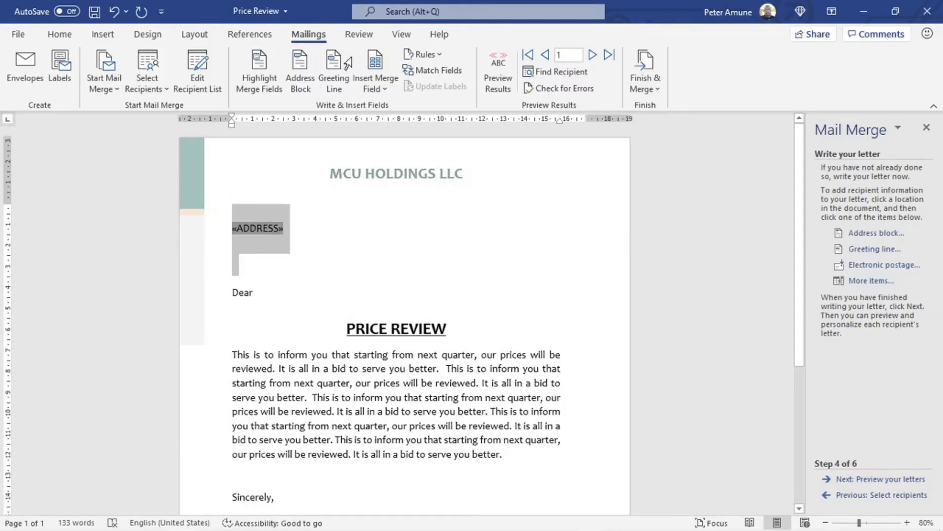
click(69, 33)
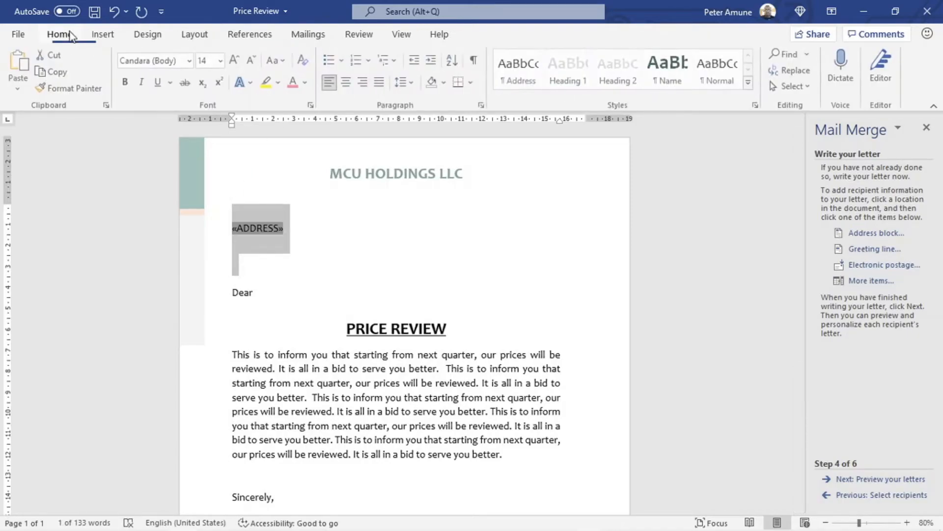
click(414, 81)
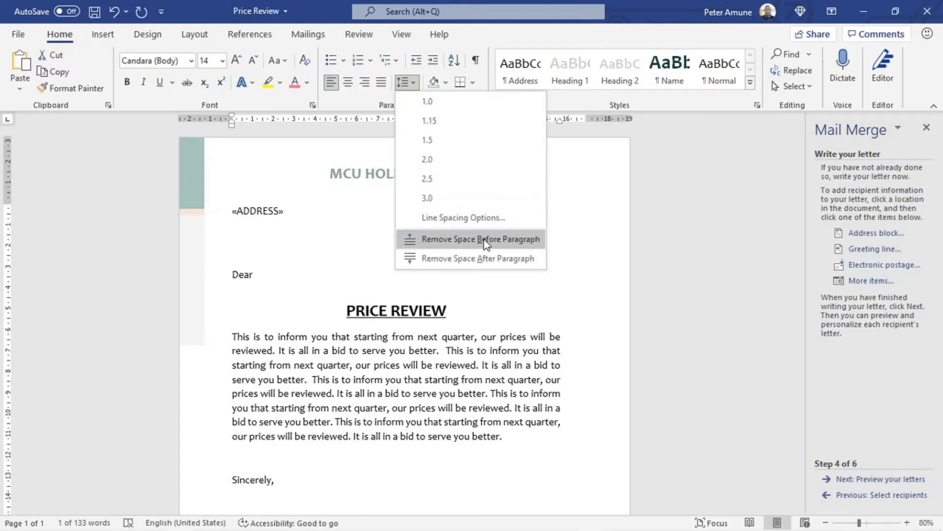
click(488, 258)
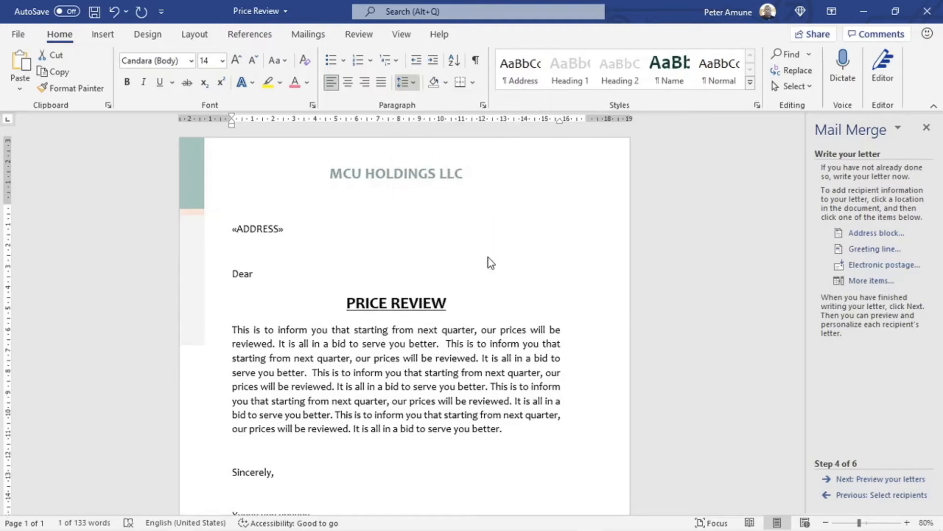
click(251, 244)
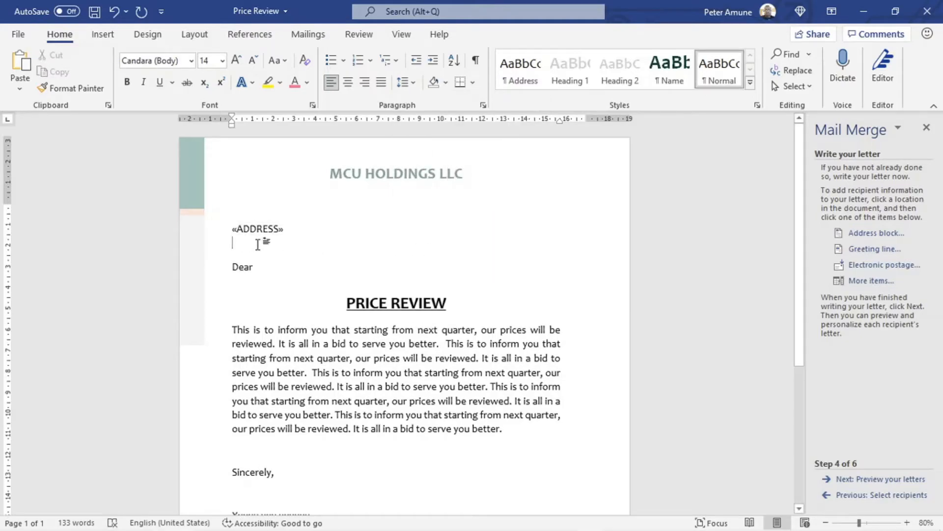
Step: Insert the LOCATION merge field on the line below «ADDRESS» using More items
click(866, 281)
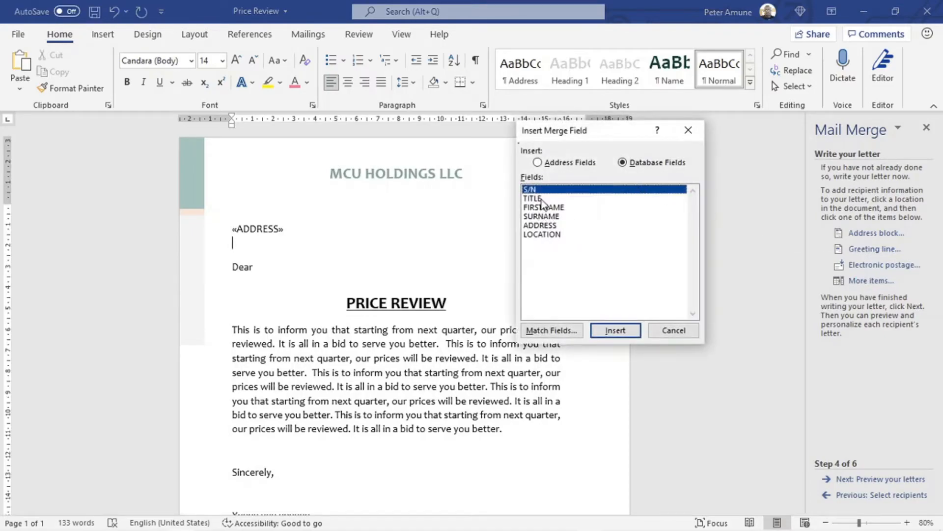
click(540, 235)
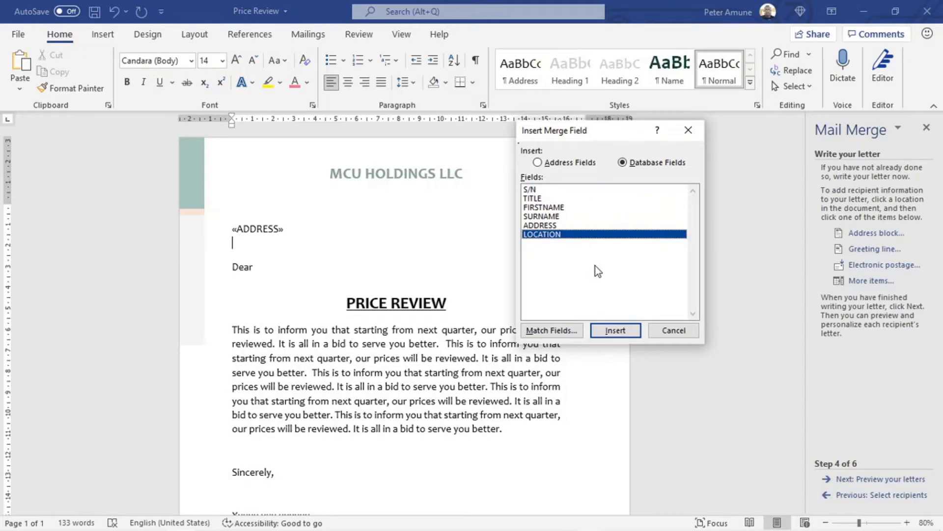
click(609, 333)
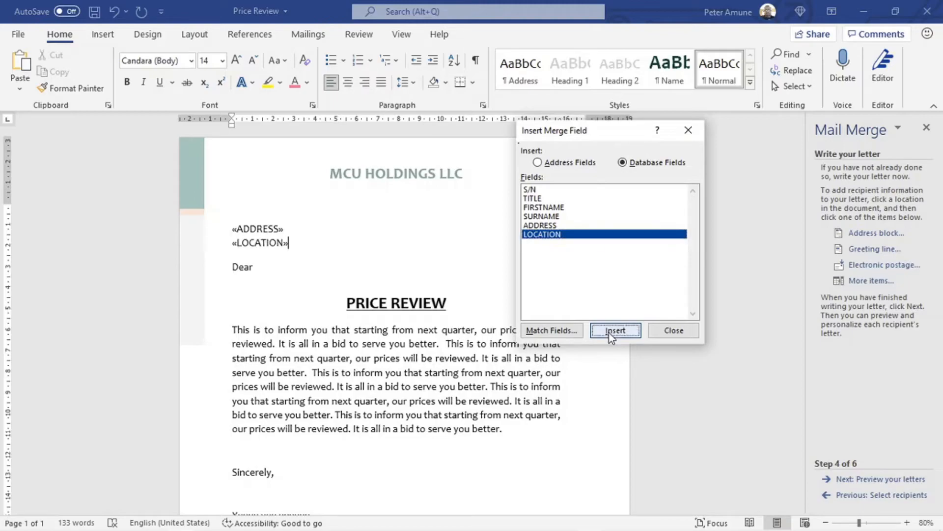
click(680, 332)
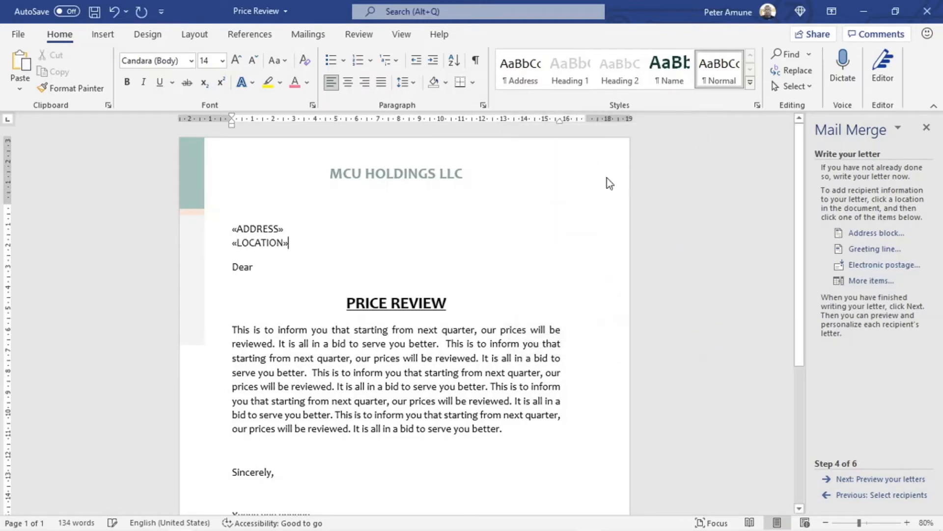
Step: Remove the extra space after Dear and insert the TITLE, FIRSTNAME and SURNAME fields there
click(262, 268)
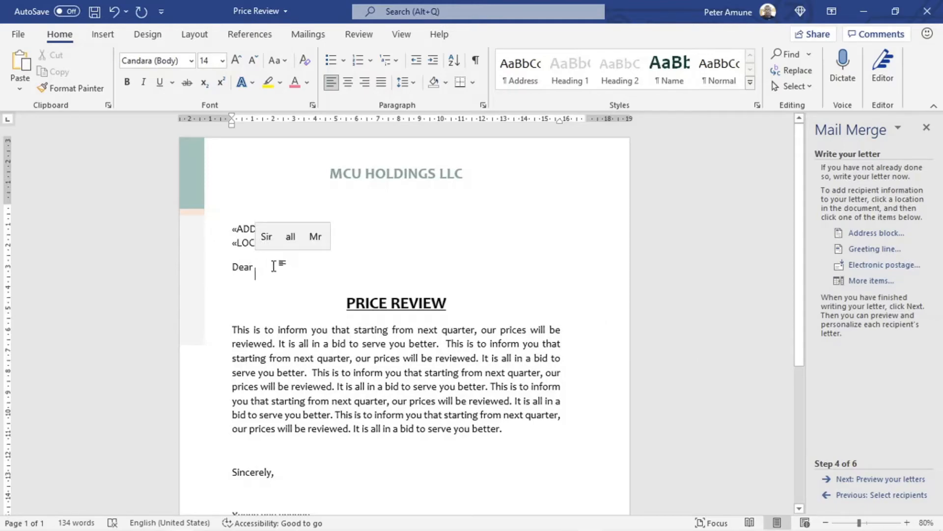
key(BackSpace)
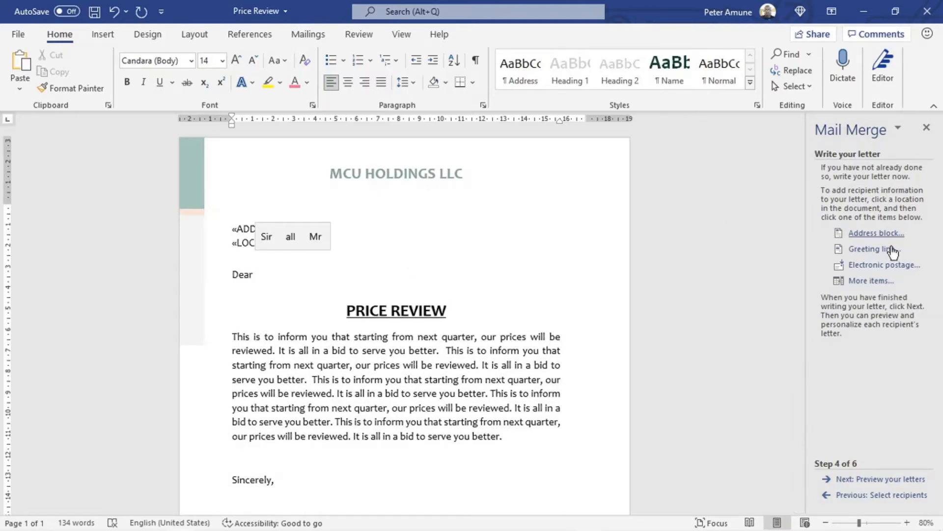
click(877, 280)
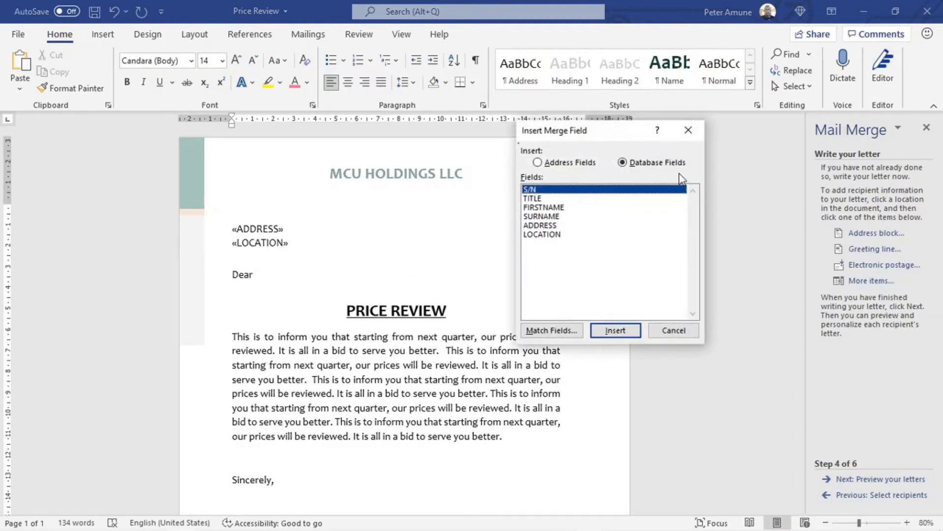
click(541, 199)
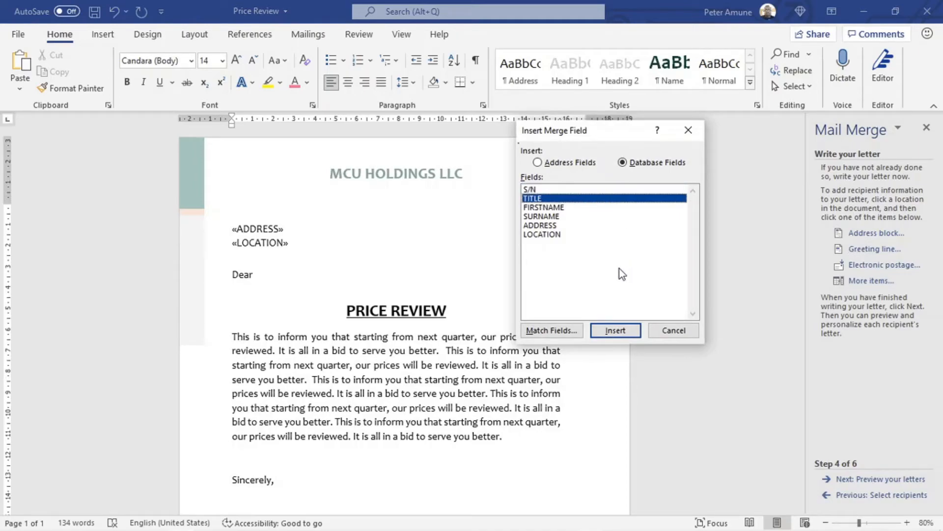
click(621, 335)
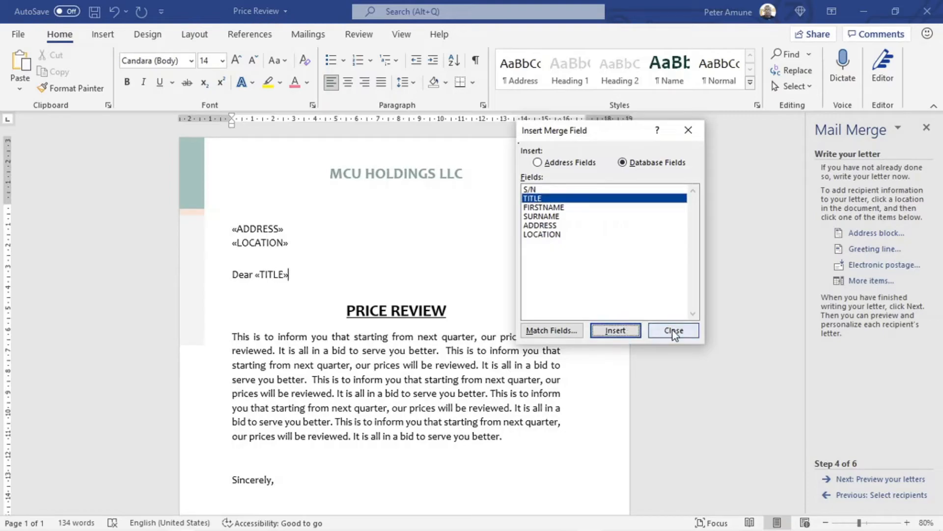
click(553, 208)
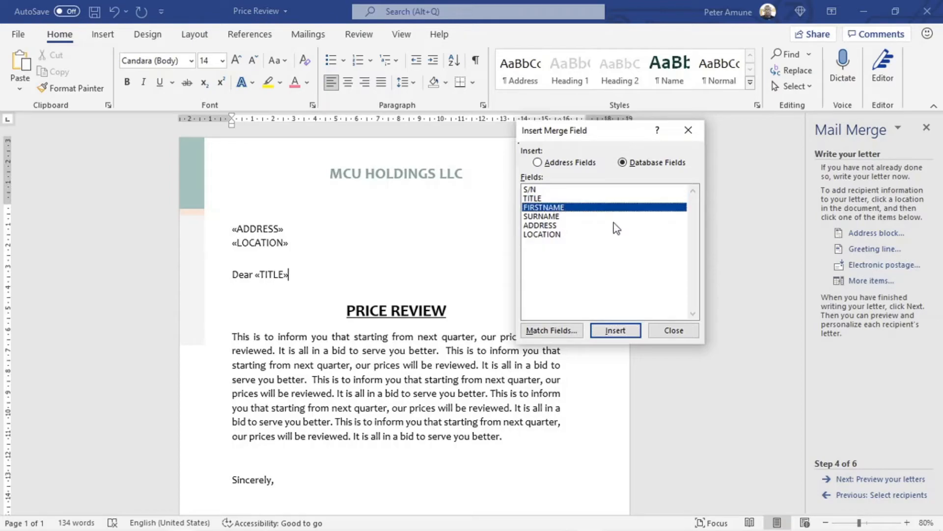
click(613, 334)
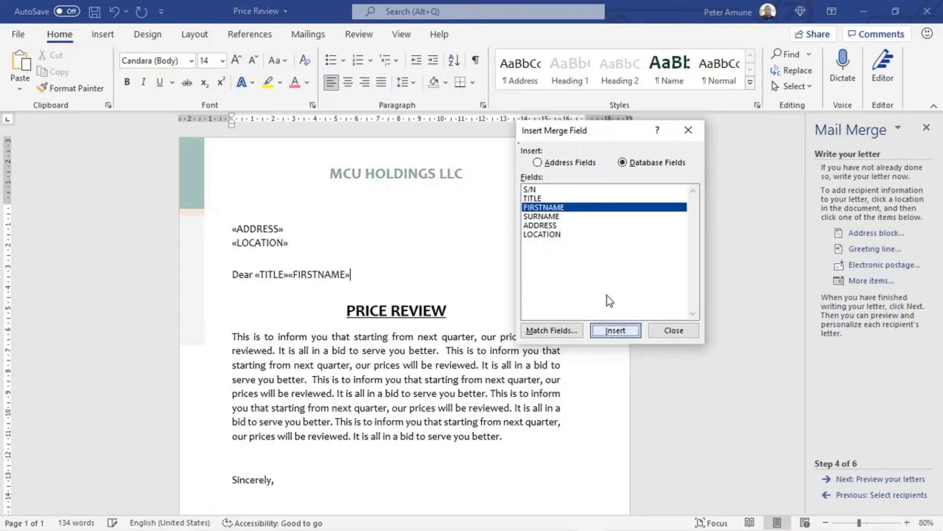
click(537, 218)
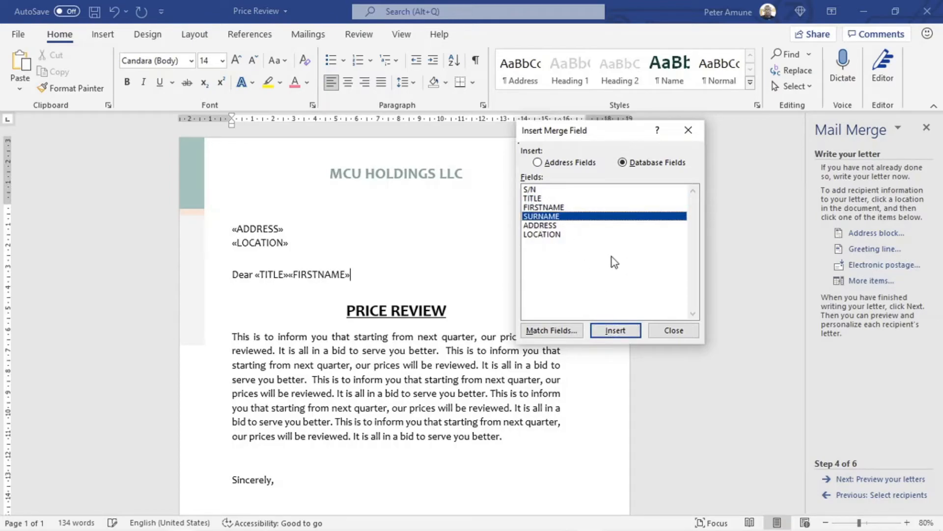
click(618, 329)
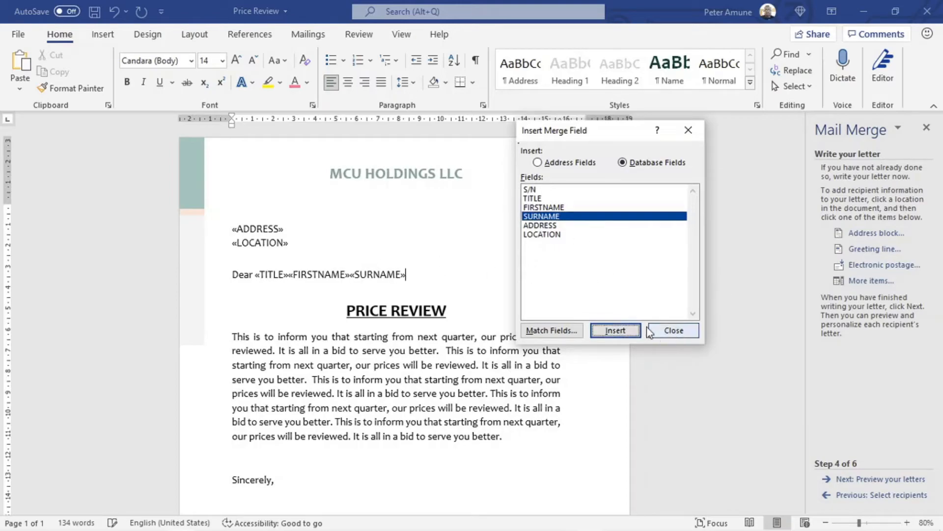
click(681, 328)
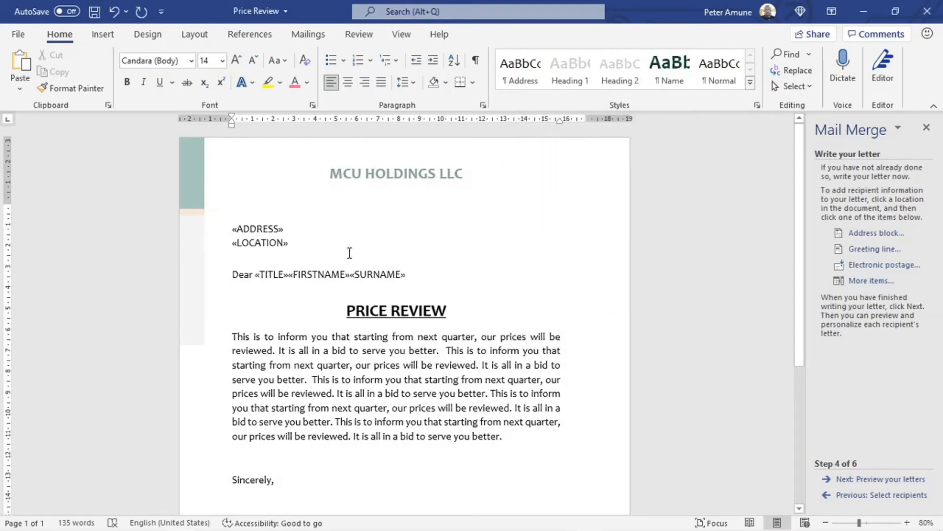
Step: Put a space between «TITLE» and «FIRSTNAME» and between «FIRSTNAME» and «SURNAME»
click(288, 279)
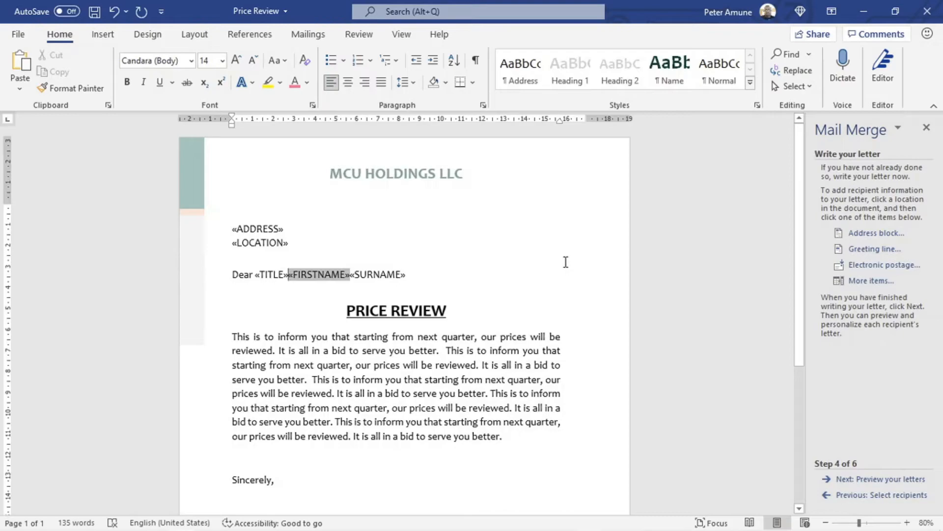
click(358, 278)
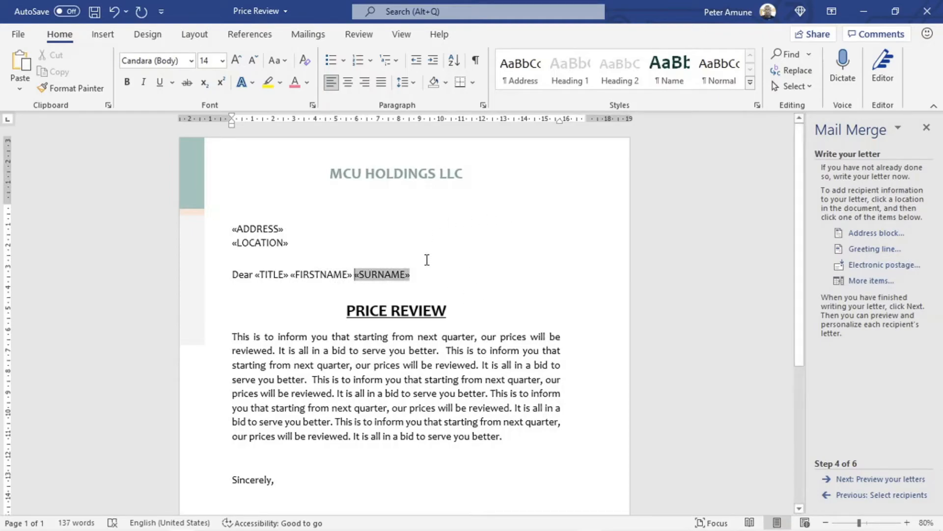
click(428, 276)
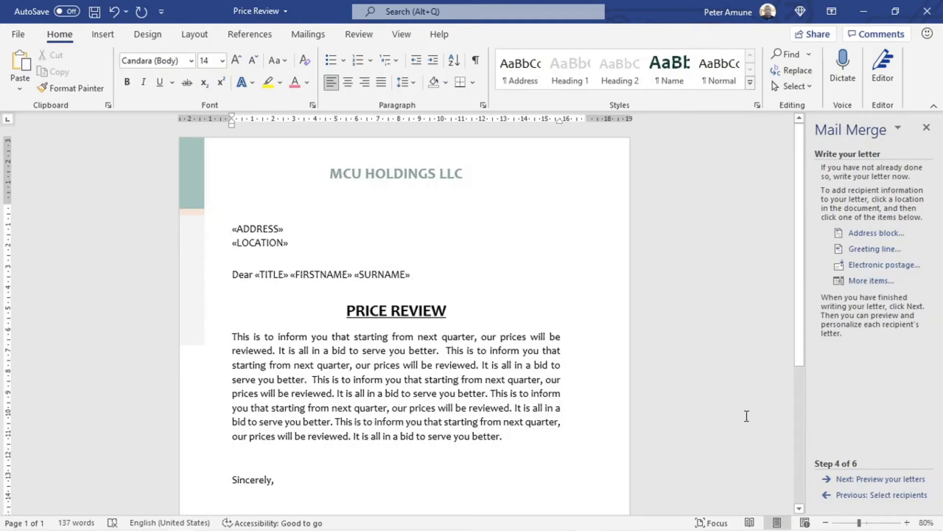
Step: Preview the merged letters, advance to recipient 3, and select the address's location line
click(889, 479)
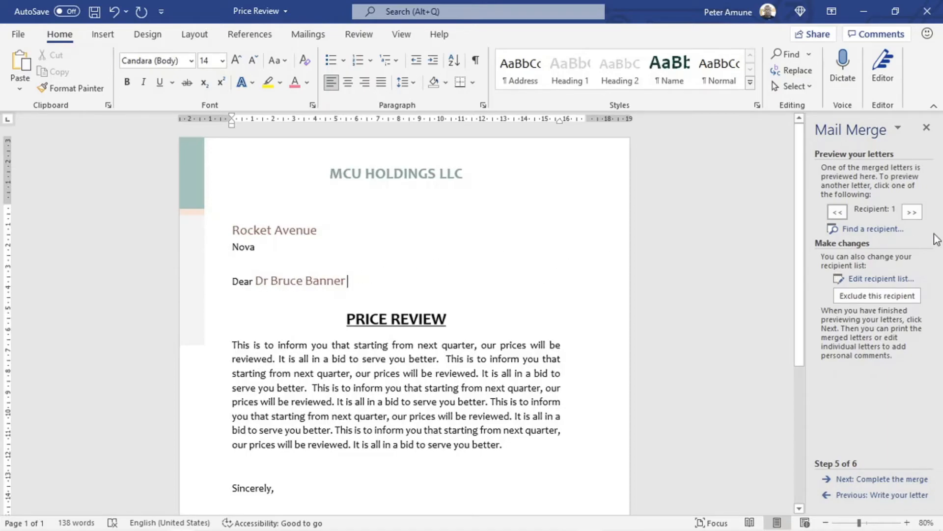
click(912, 214)
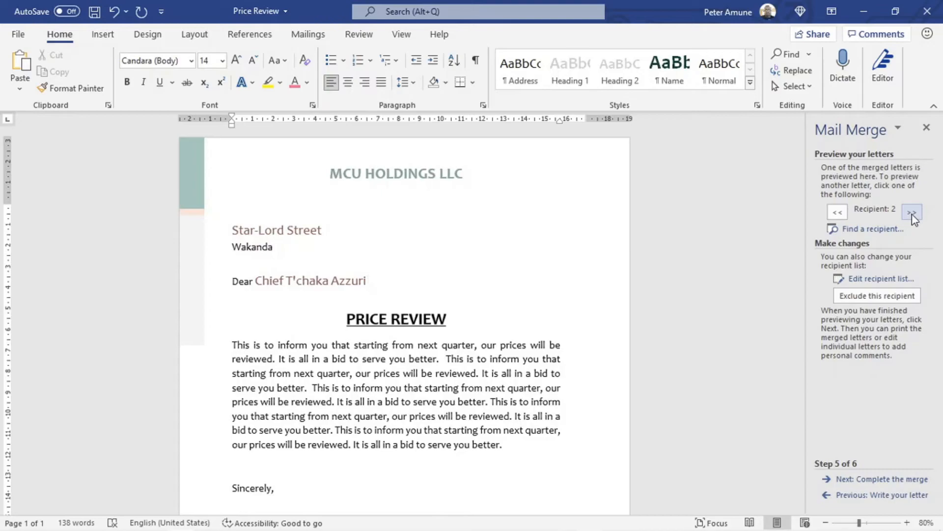
click(912, 213)
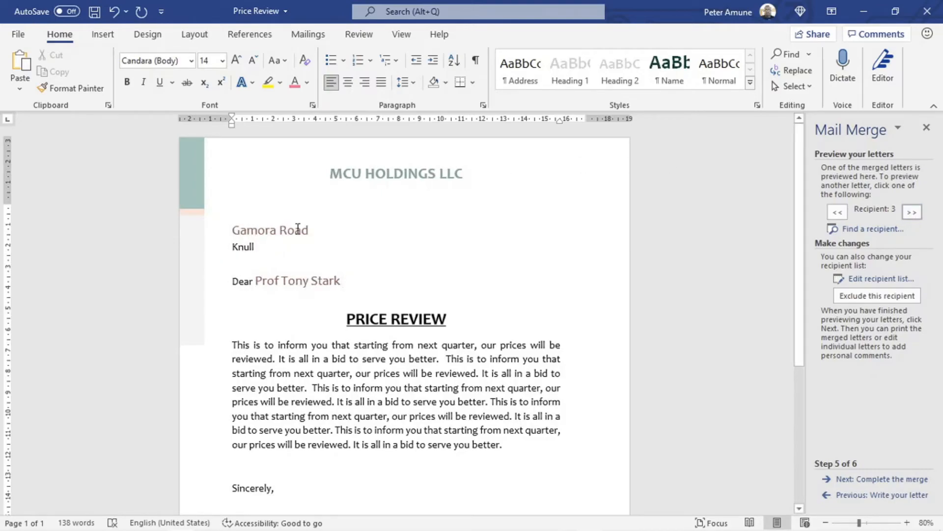
click(218, 249)
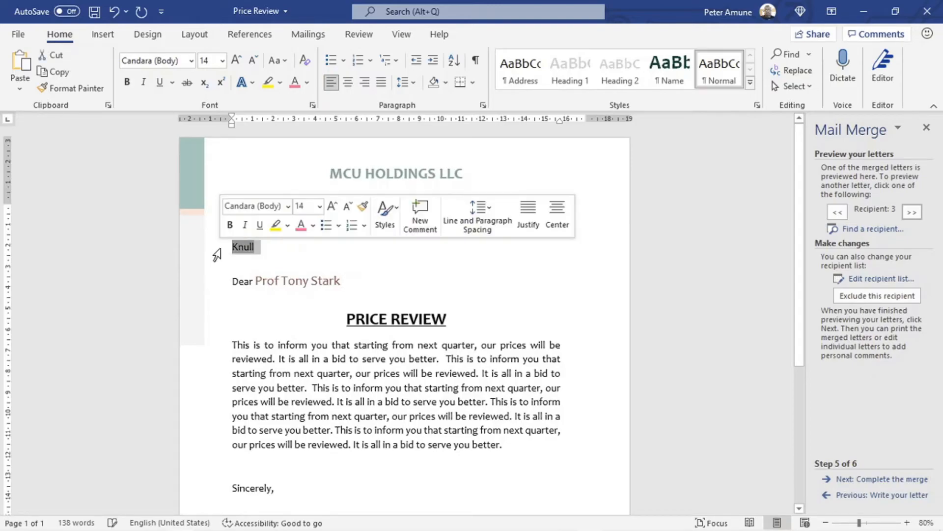
Step: Copy the location line's plain black formatting onto the street line of the address
click(45, 88)
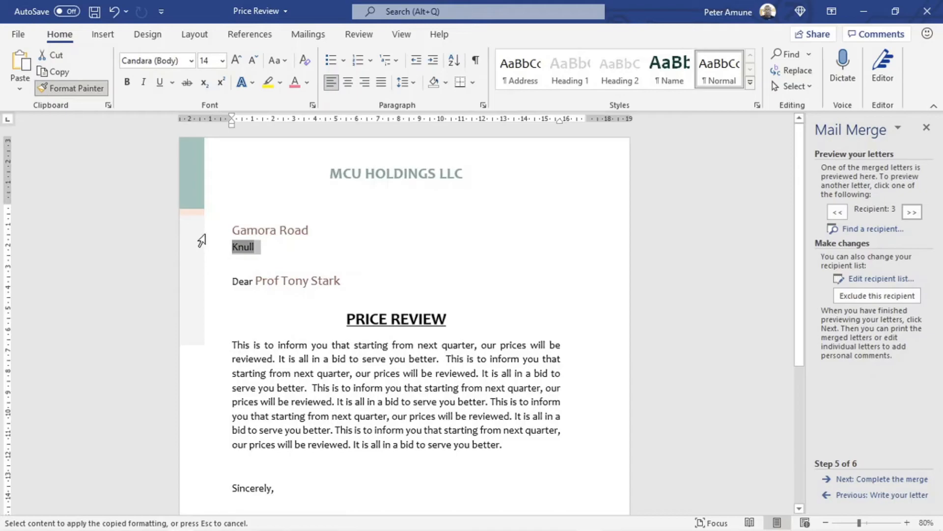
click(222, 231)
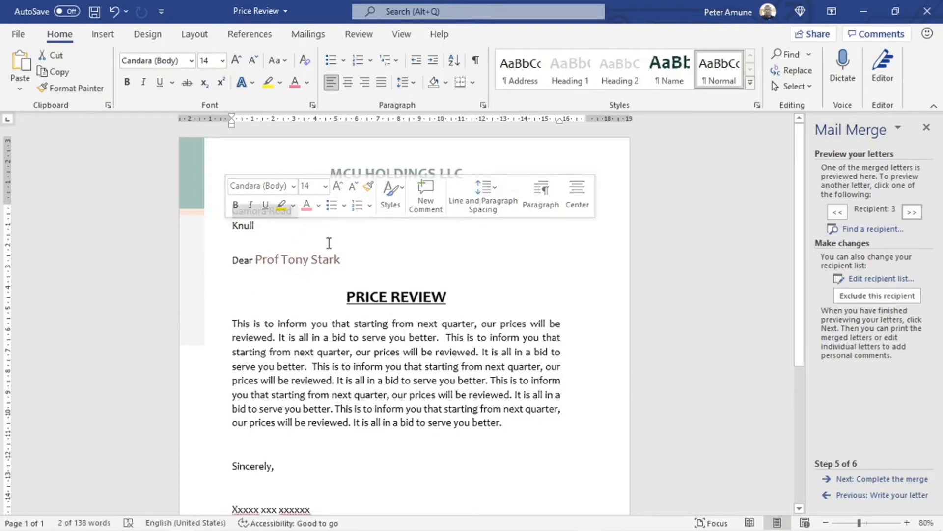
click(350, 234)
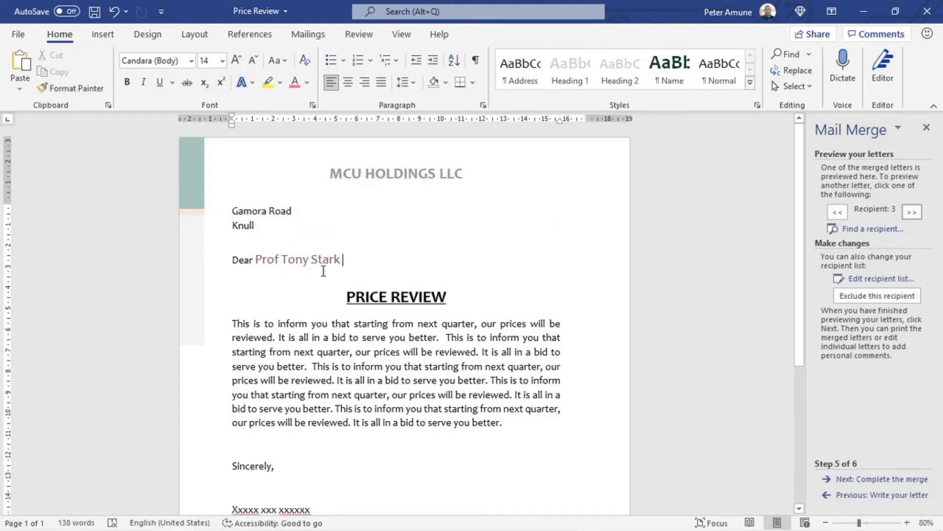
Step: Decrease the font size of the recipient name after Dear and set its colour to Automatic
drag(345, 264, 268, 259)
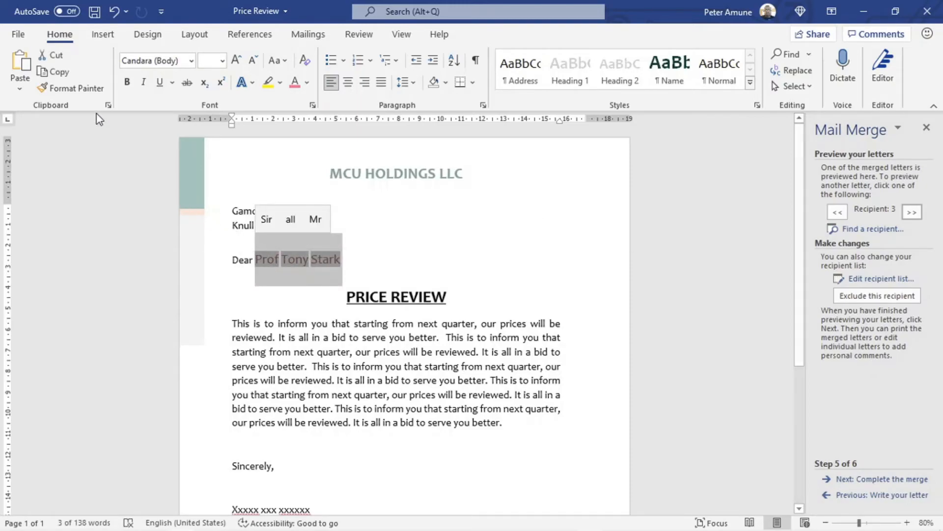
click(255, 61)
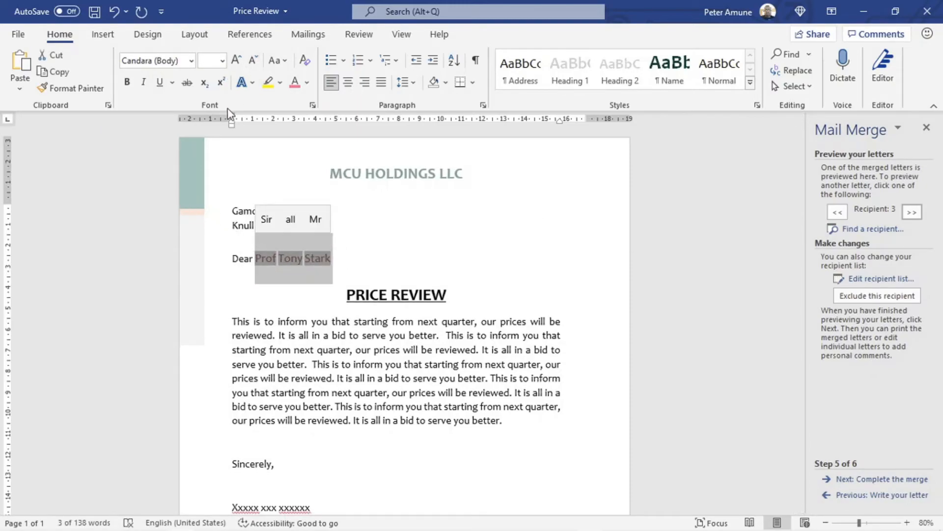
click(310, 84)
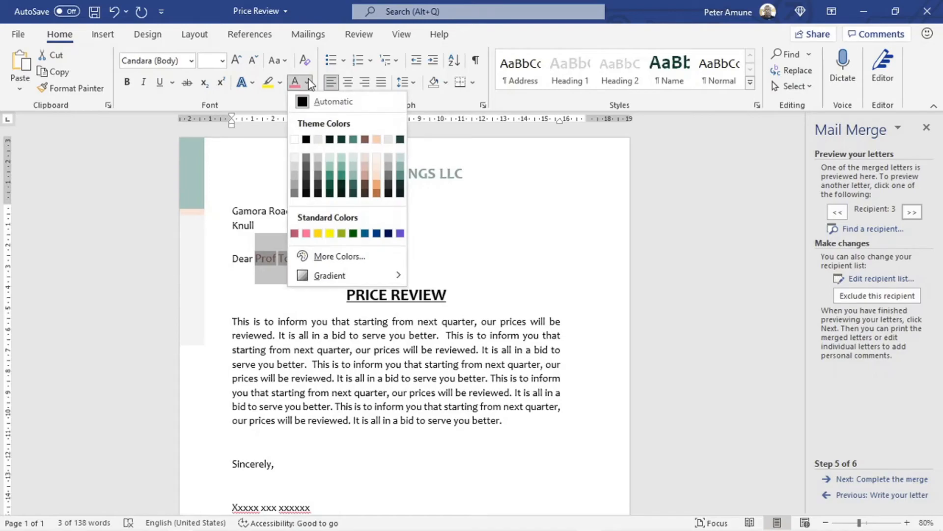
click(327, 104)
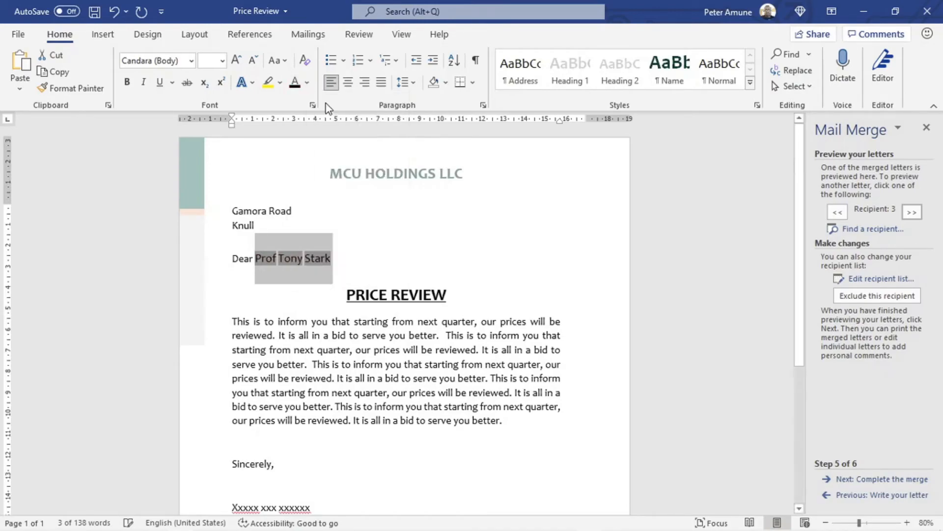
Step: Step through the previews for recipients 4 to 11, then continue to Complete the merge
click(464, 250)
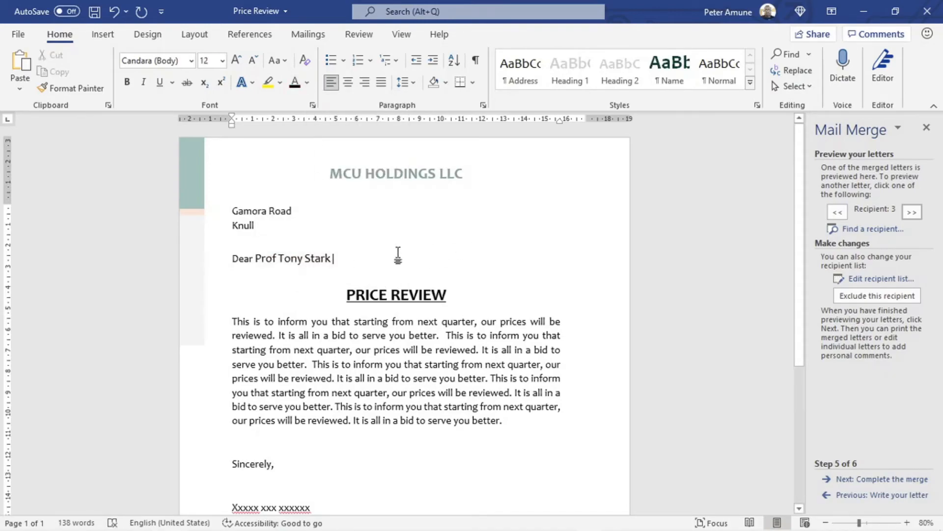
click(912, 213)
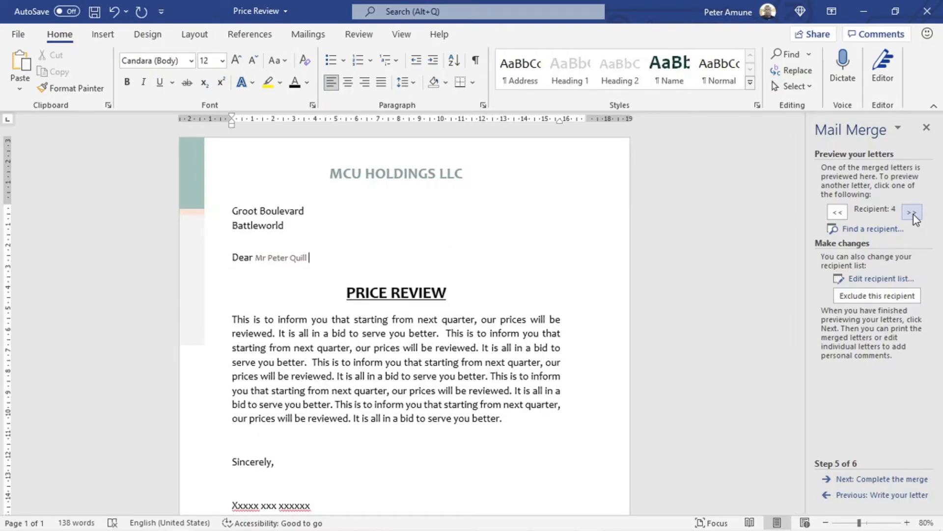
click(912, 213)
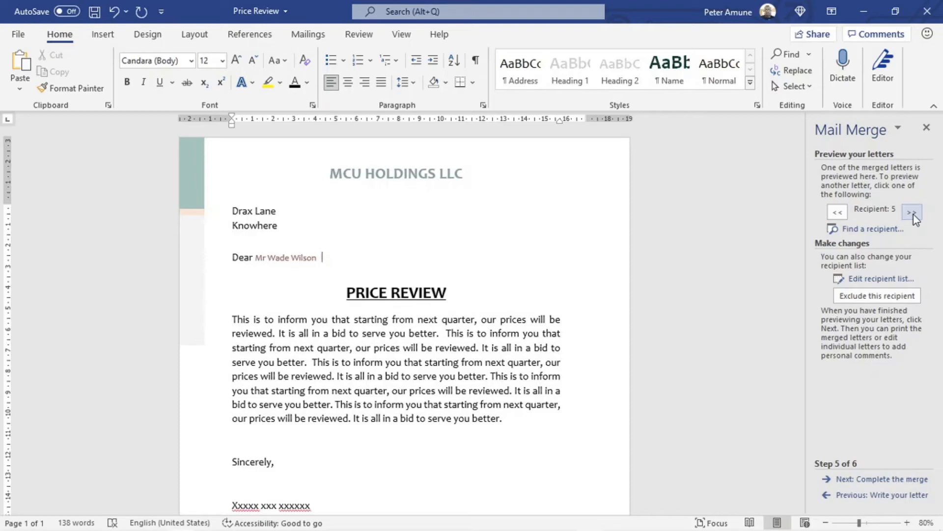
click(912, 212)
click(912, 212)
click(912, 212)
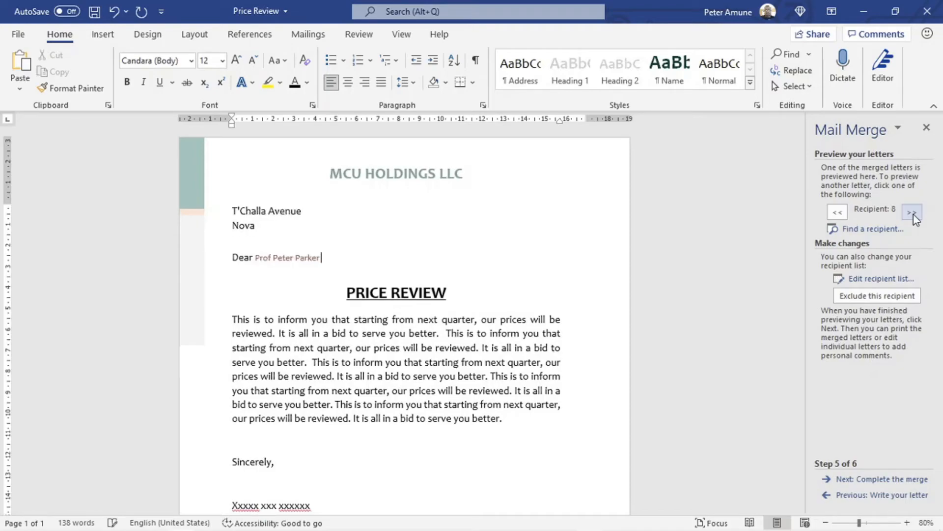
click(912, 212)
click(912, 212)
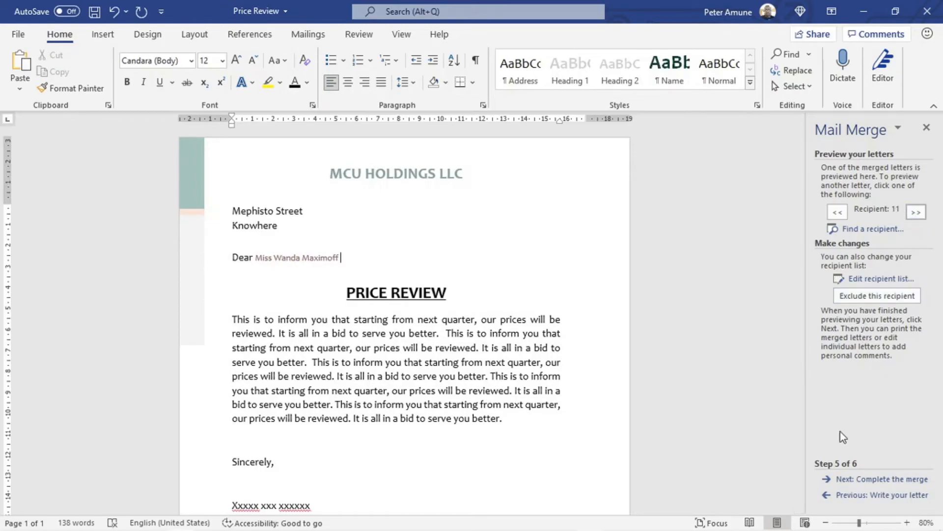
click(888, 479)
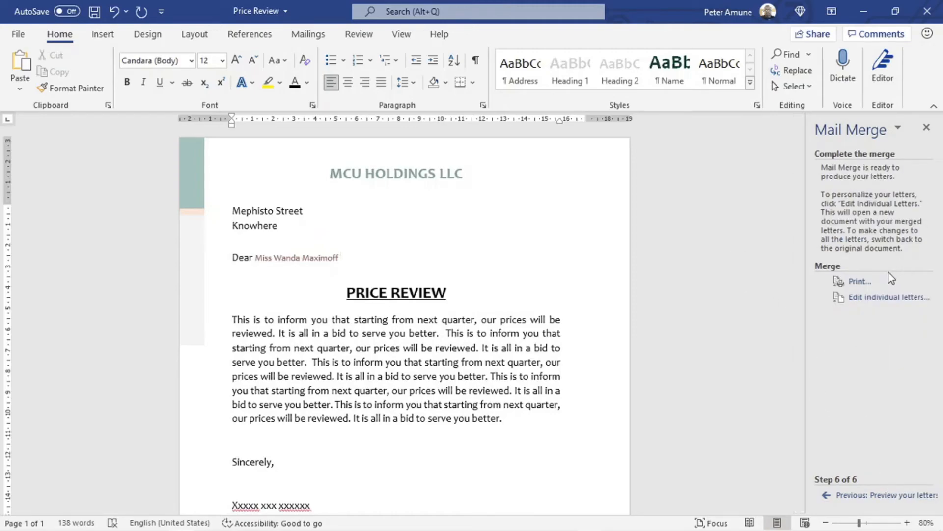
Step: Open the Merge to Printer options from the Complete the merge step
click(857, 282)
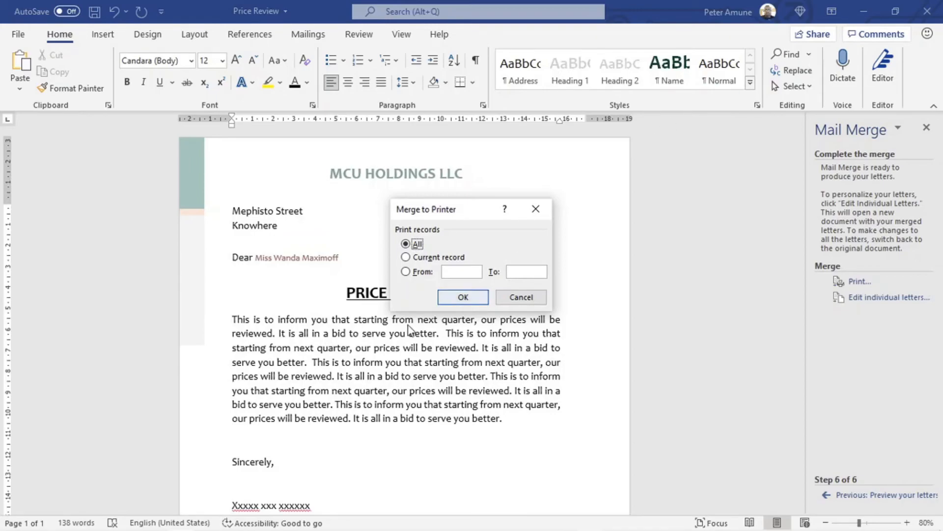
Step: Merge all records to the Microsoft Print to PDF printer
click(464, 301)
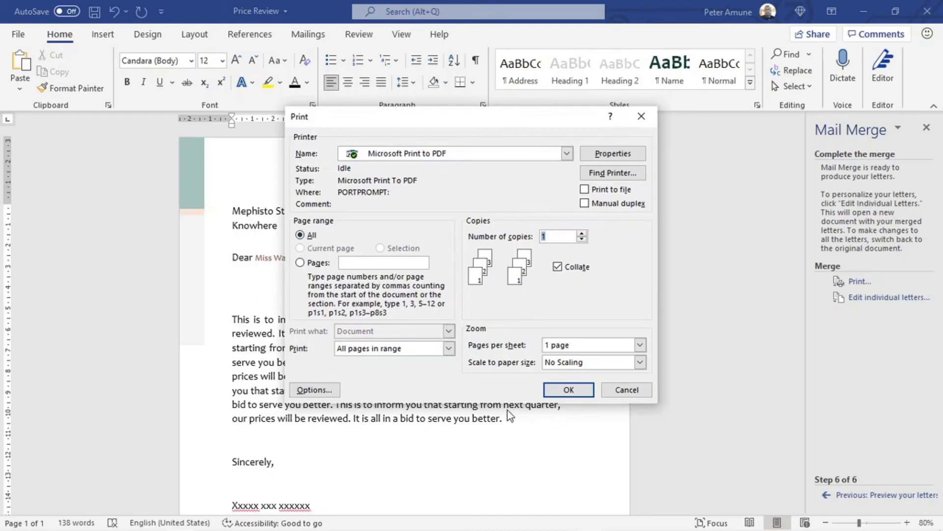
click(569, 389)
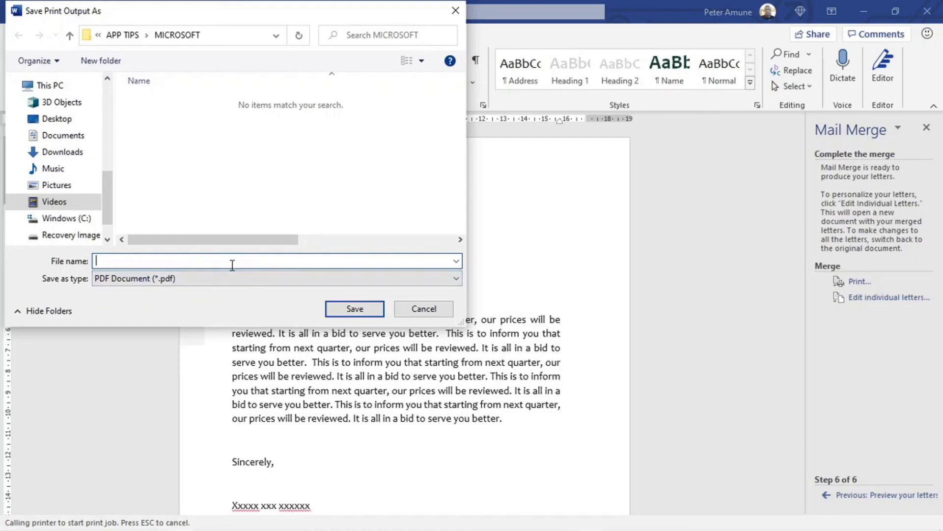
Step: Save the print output as MyMailPrint in the MICROSOFT folder
text(My)
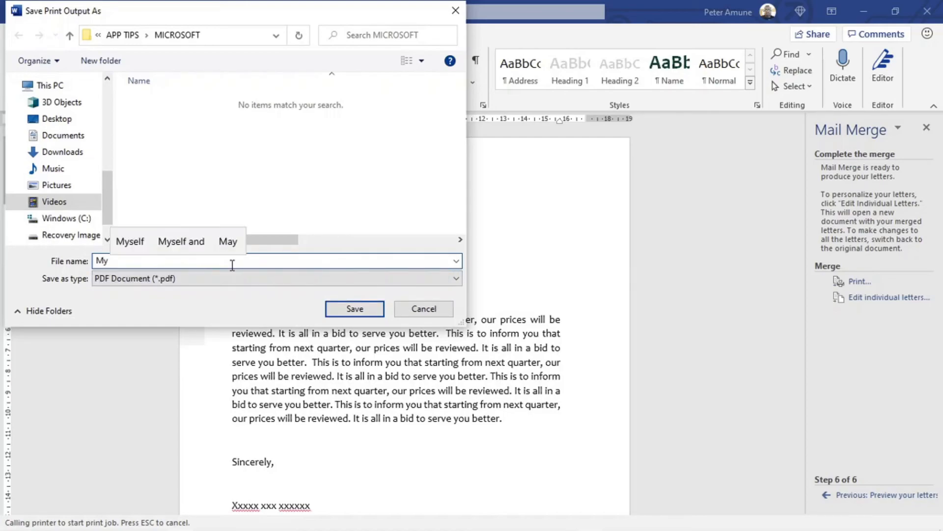
text(Mai)
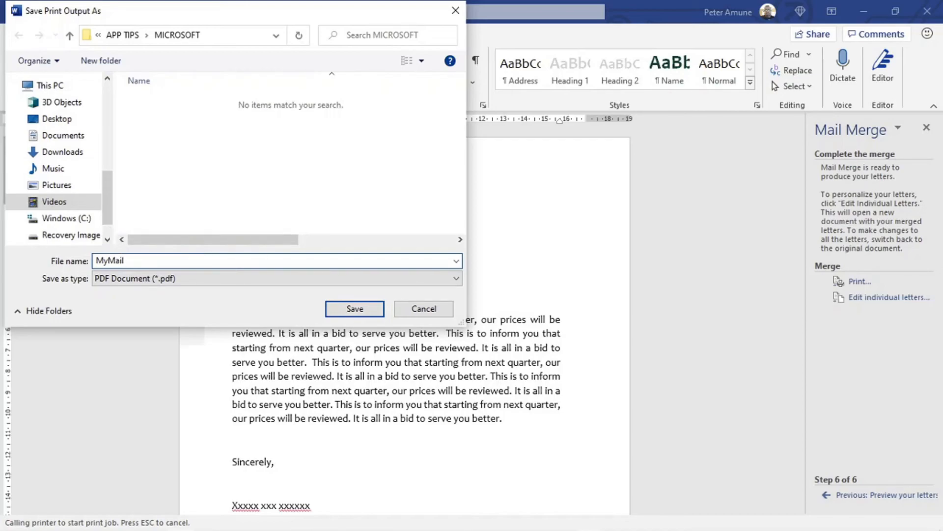
text(lPrint)
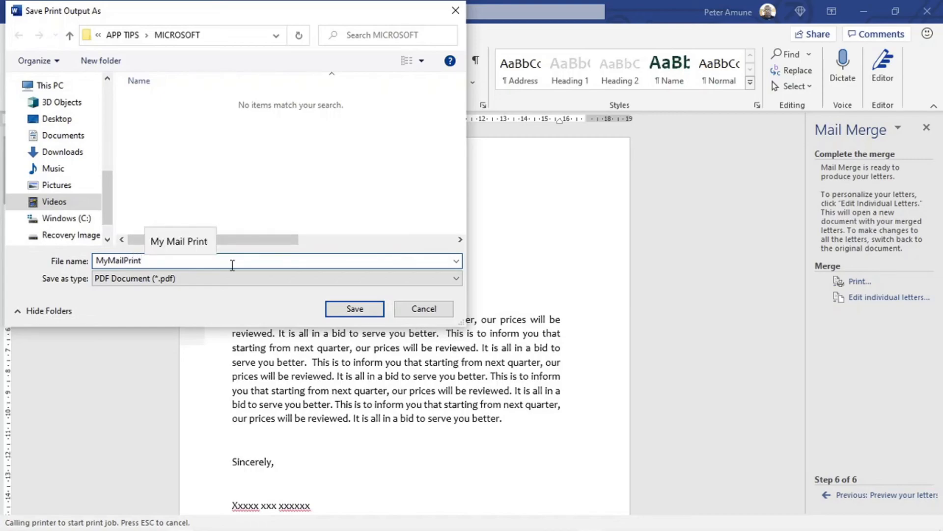
click(354, 308)
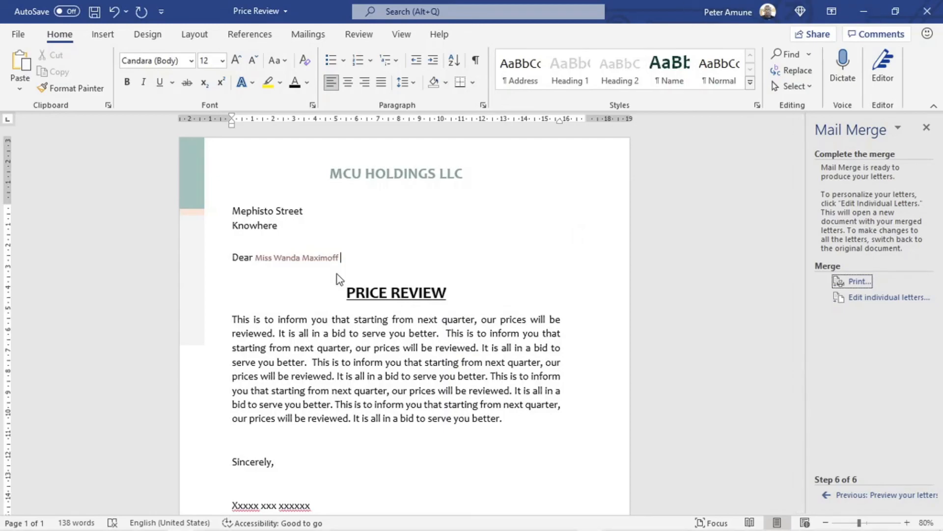
Step: Open the MyMailPrint PDF from the MICROSOFT folder in File Explorer
mouse_move(62, 530)
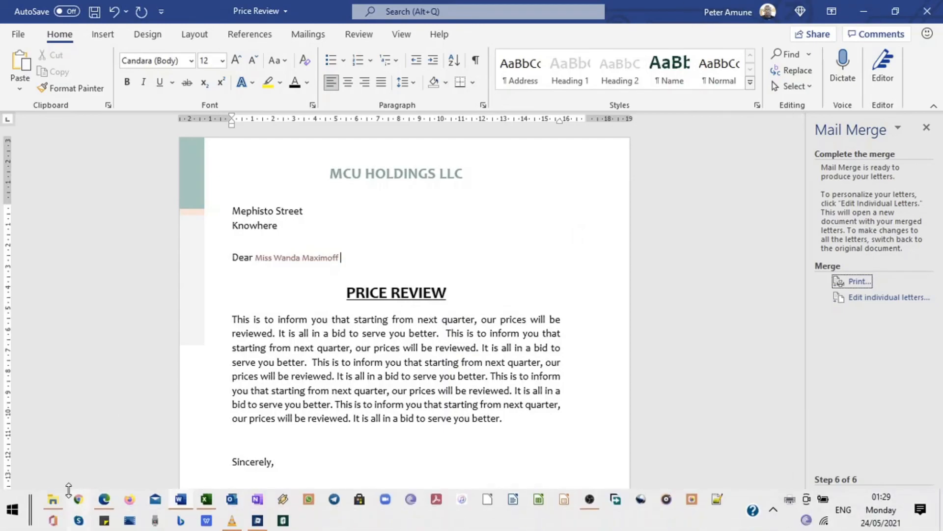
click(54, 503)
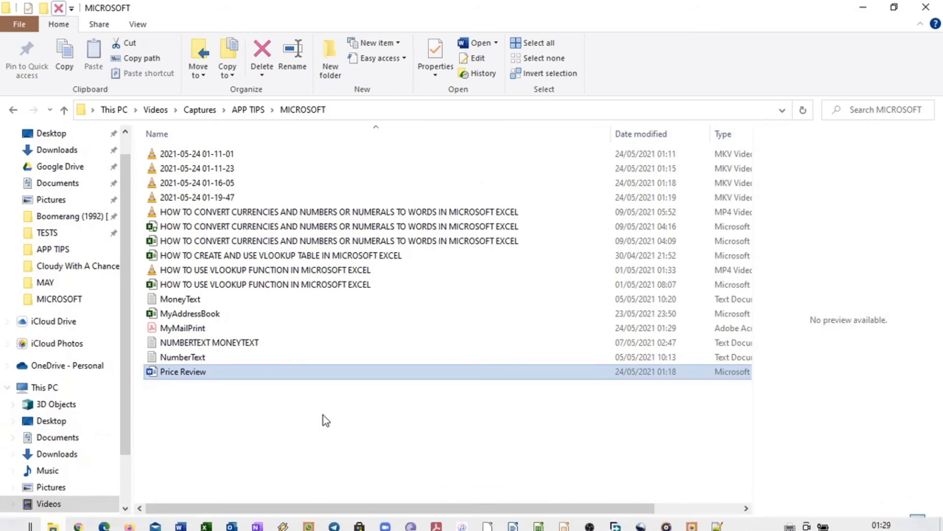
click(175, 328)
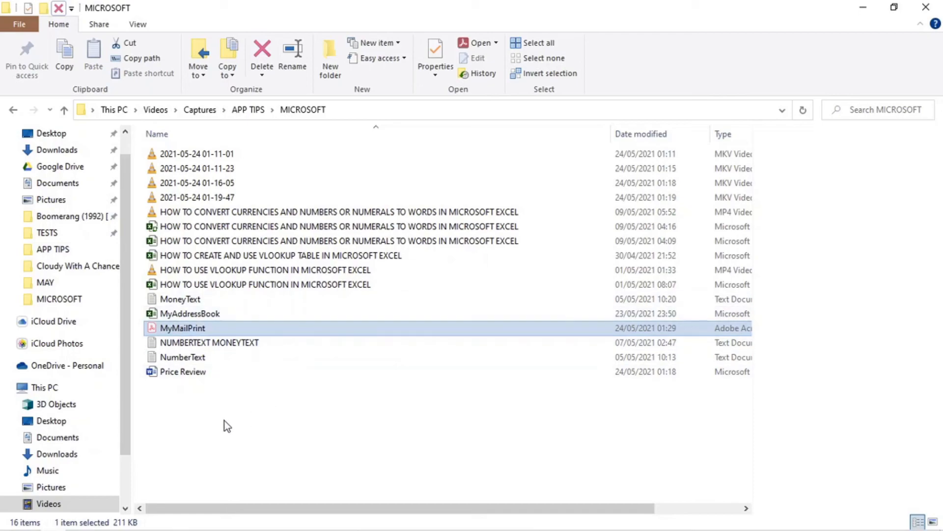
double_click(152, 328)
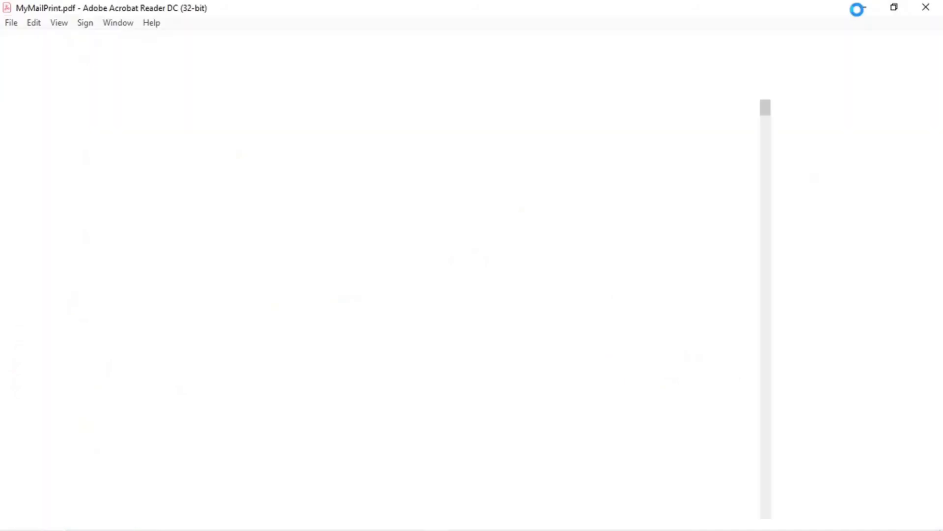
Step: Minimize the PDF reader and File Explorer to return to the Word letter
click(860, 10)
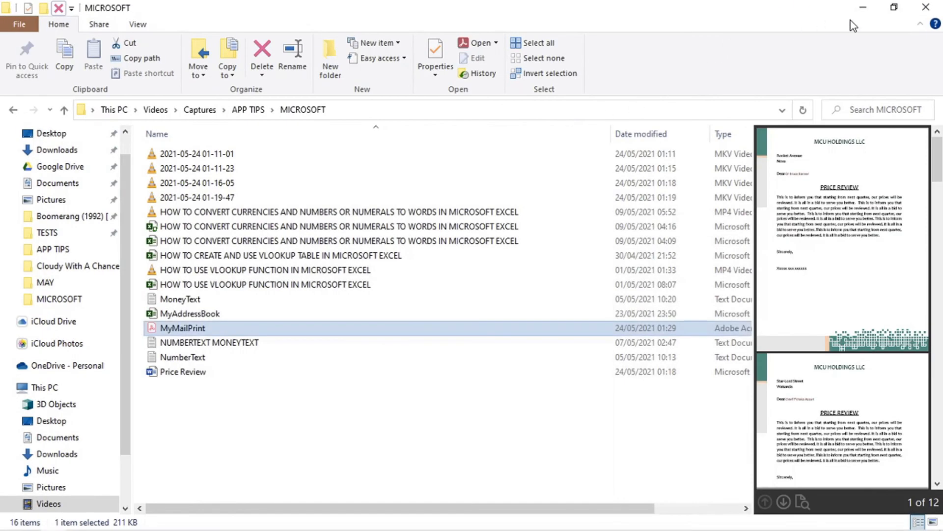
click(864, 8)
mouse_move(197, 529)
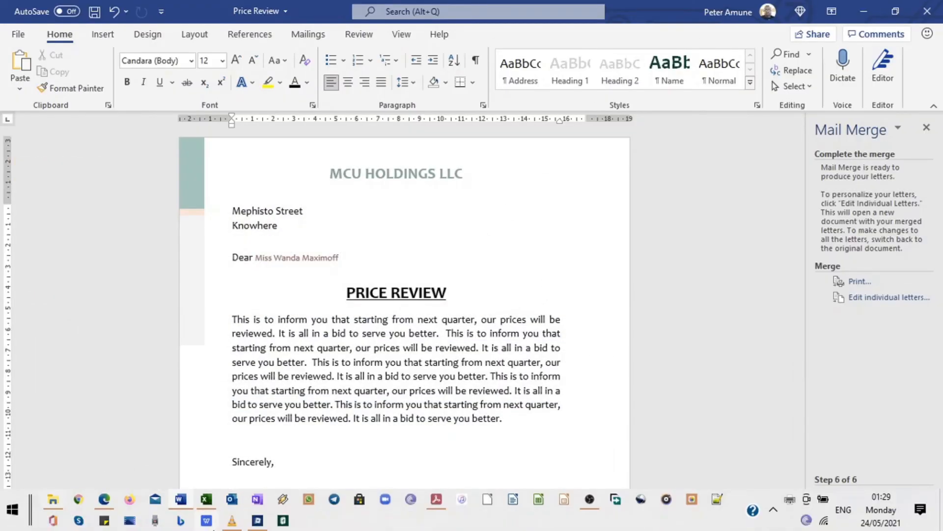
Step: Bring MyMailPrint.pdf back up in Acrobat and collapse the tools pane to enlarge the page
click(434, 501)
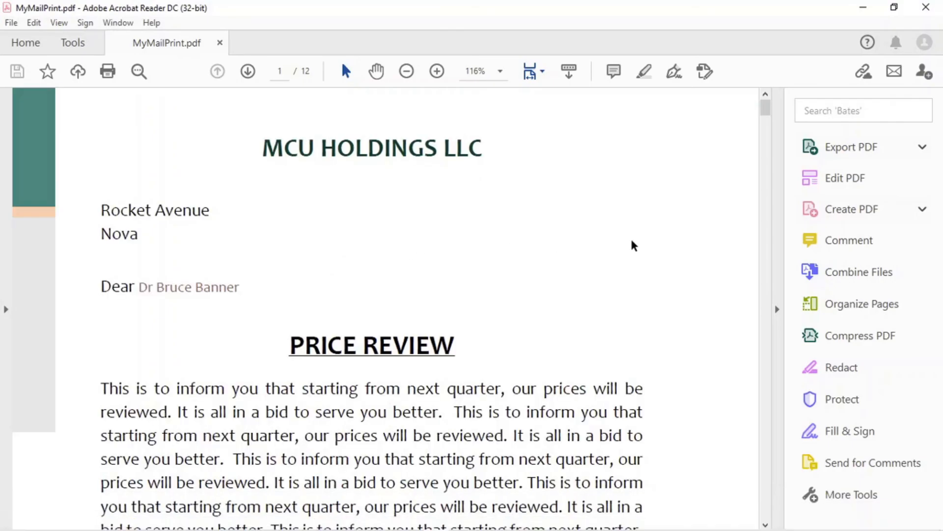
click(778, 310)
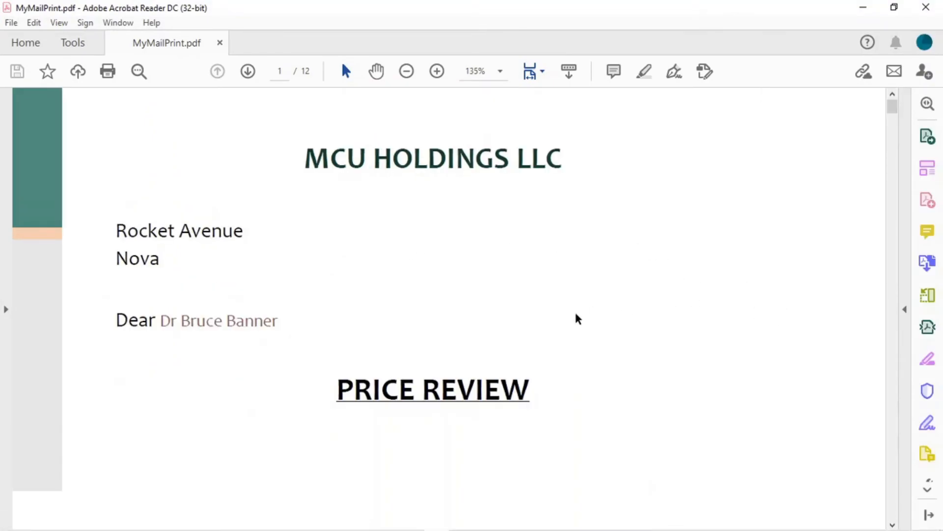
scroll(227, 370, down, 3)
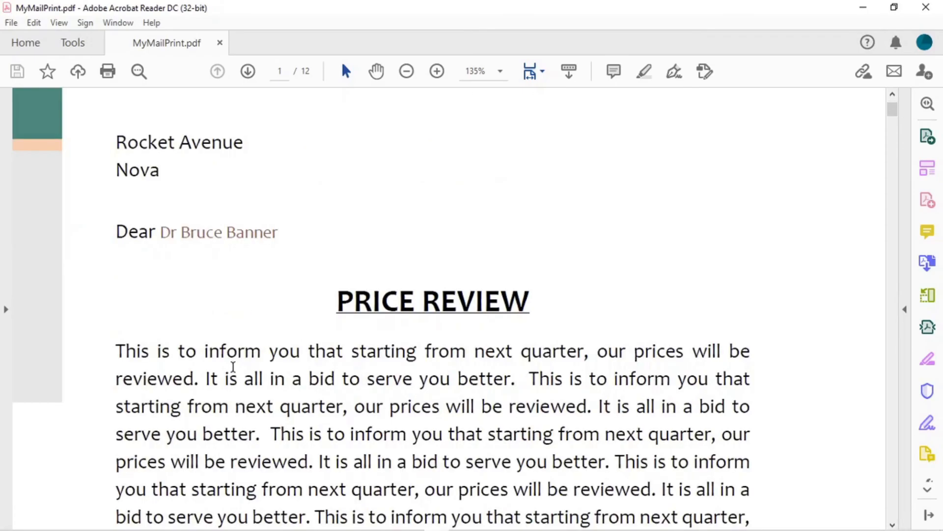
scroll(233, 367, up, 2)
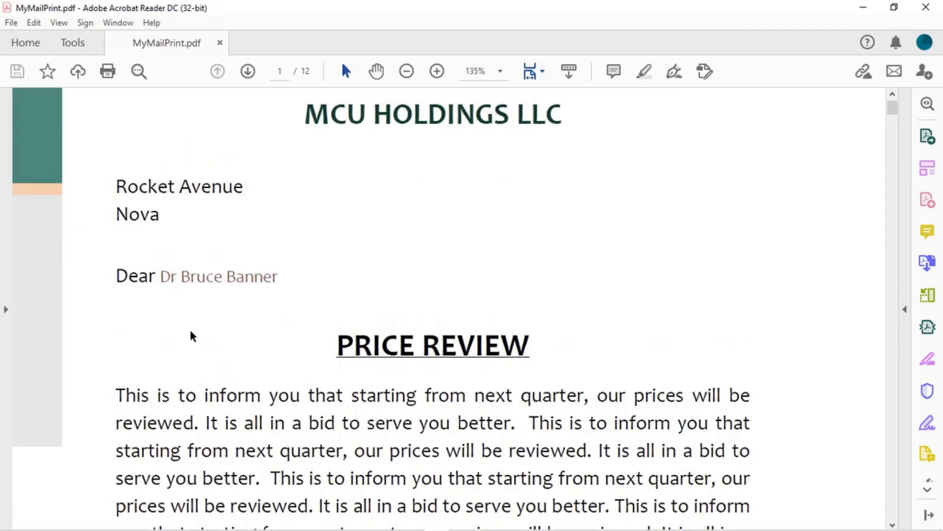
Step: Page through all 12 PRICE REVIEW letters to the last page, then close Acrobat Reader
click(248, 72)
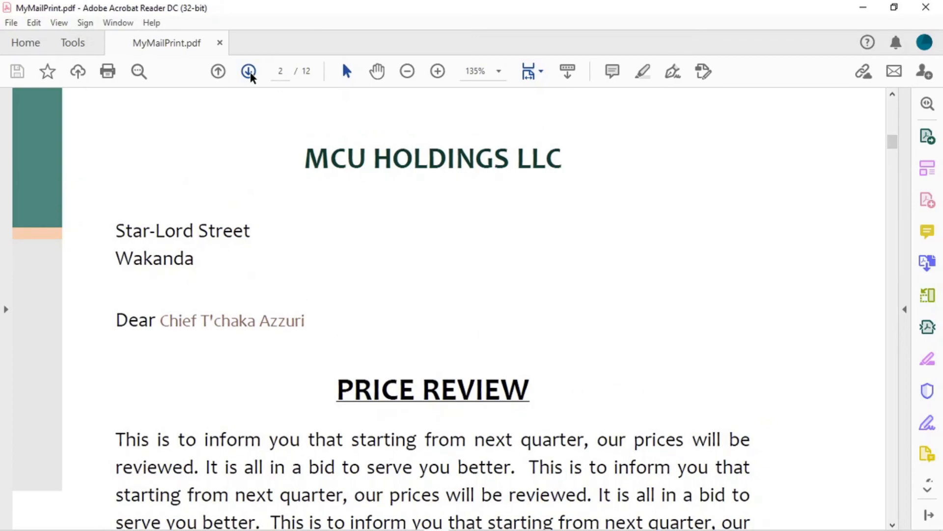
click(249, 71)
click(248, 72)
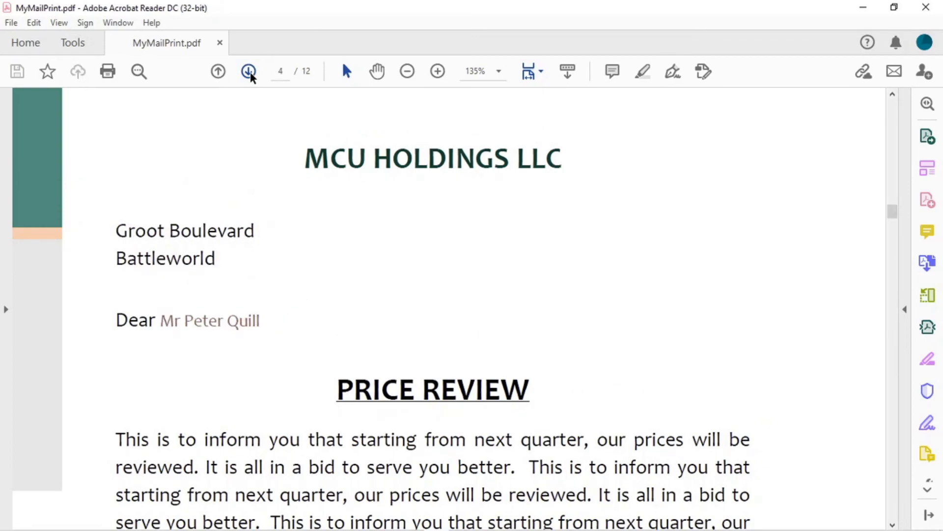
click(249, 73)
click(249, 73)
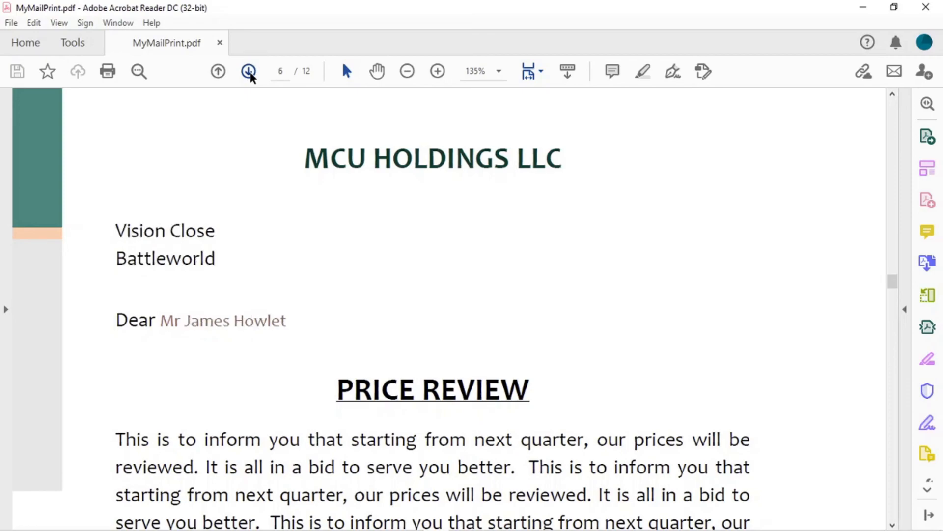
click(249, 73)
click(249, 72)
click(249, 72)
click(249, 72)
click(249, 73)
click(249, 73)
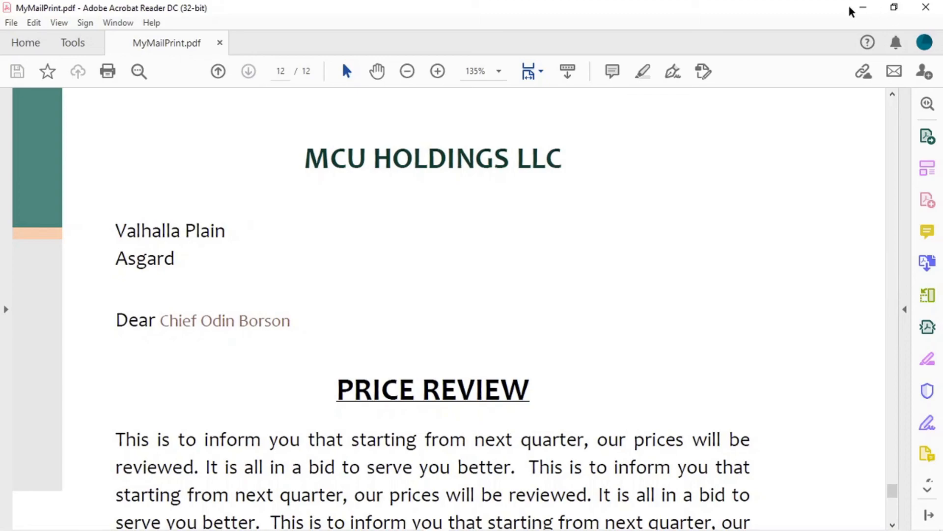
click(920, 7)
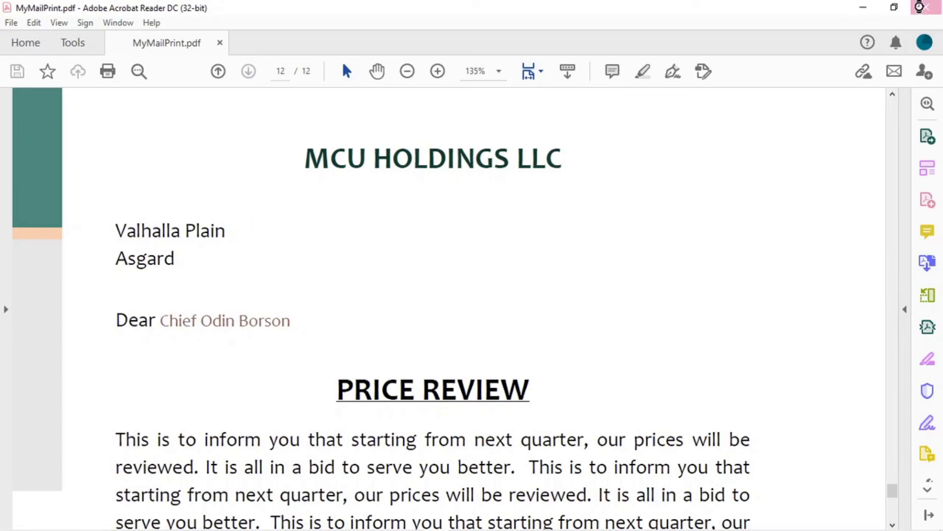